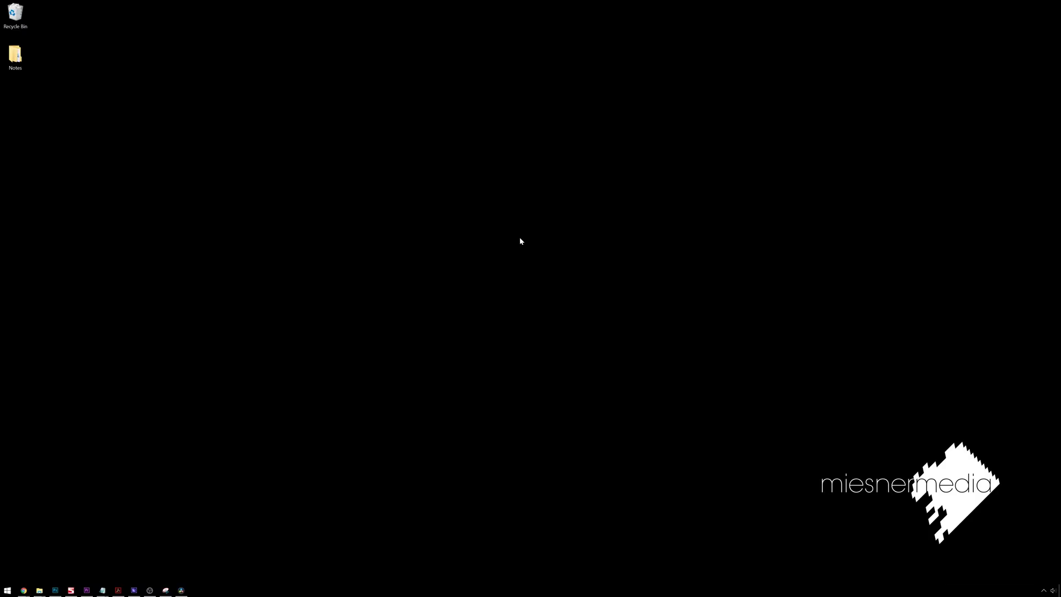
Bring Resolve back and preview the wide shot by temporarily hiding the upper video track
click(341, 364)
click(181, 590)
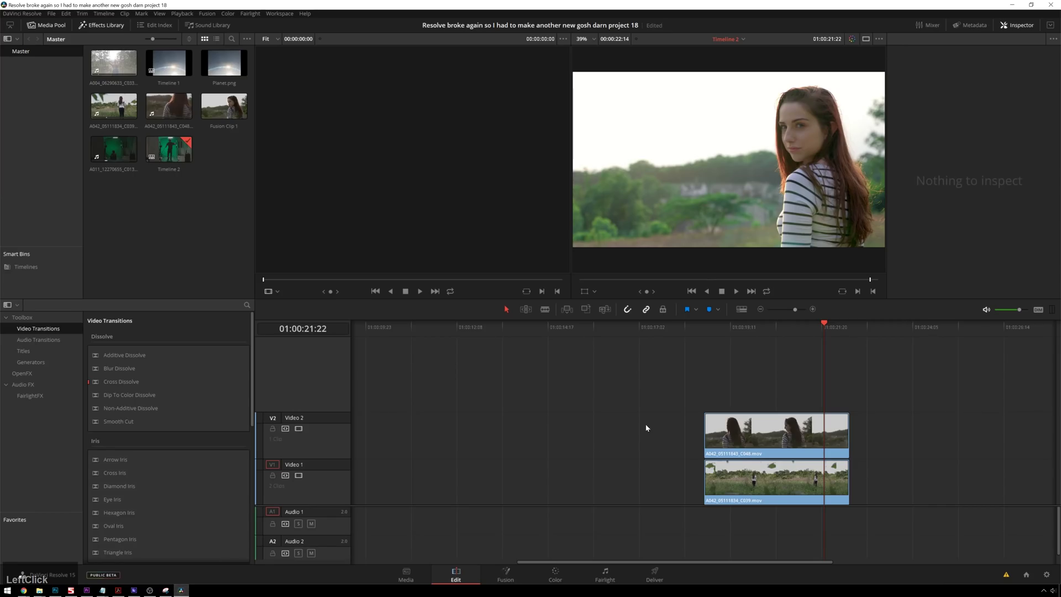
click(749, 326)
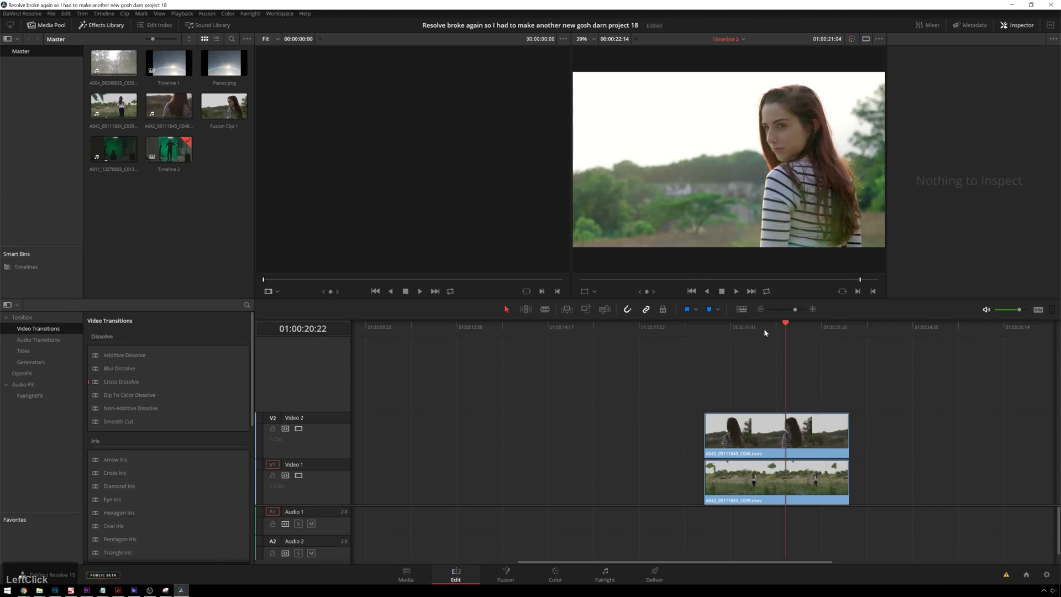
click(302, 428)
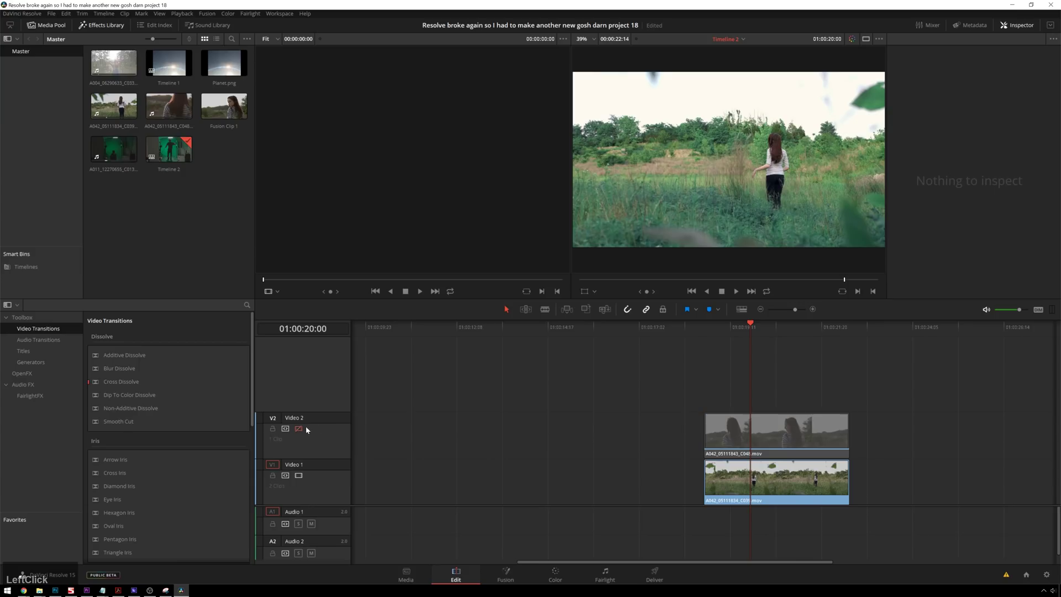
drag(749, 320, 805, 327)
click(302, 426)
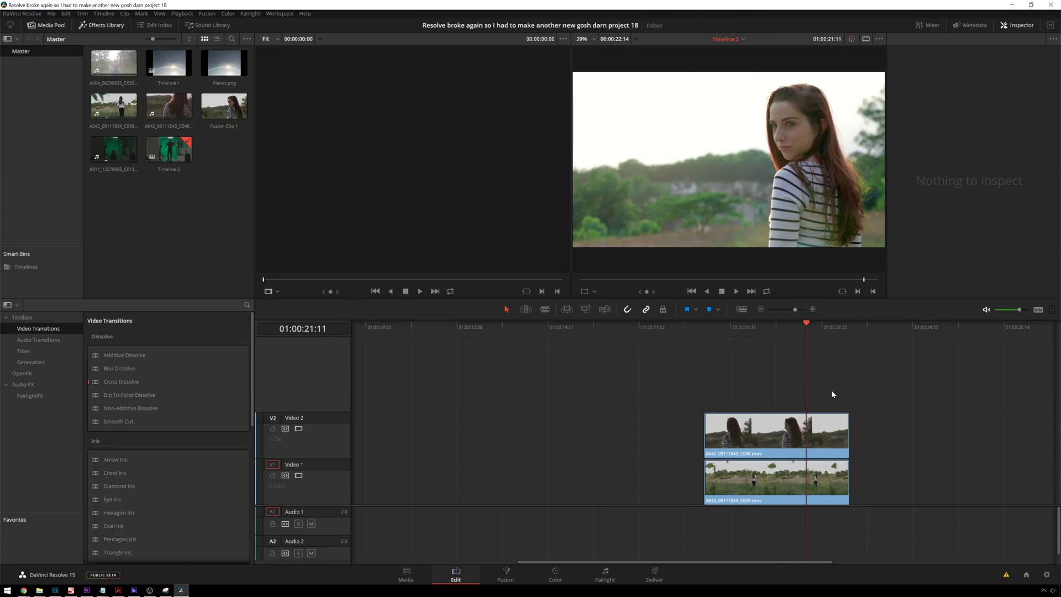
Merge both stacked clips into a new Fusion clip, with the playhead parked near 01:00:20:01
drag(873, 365, 658, 479)
right_click(771, 430)
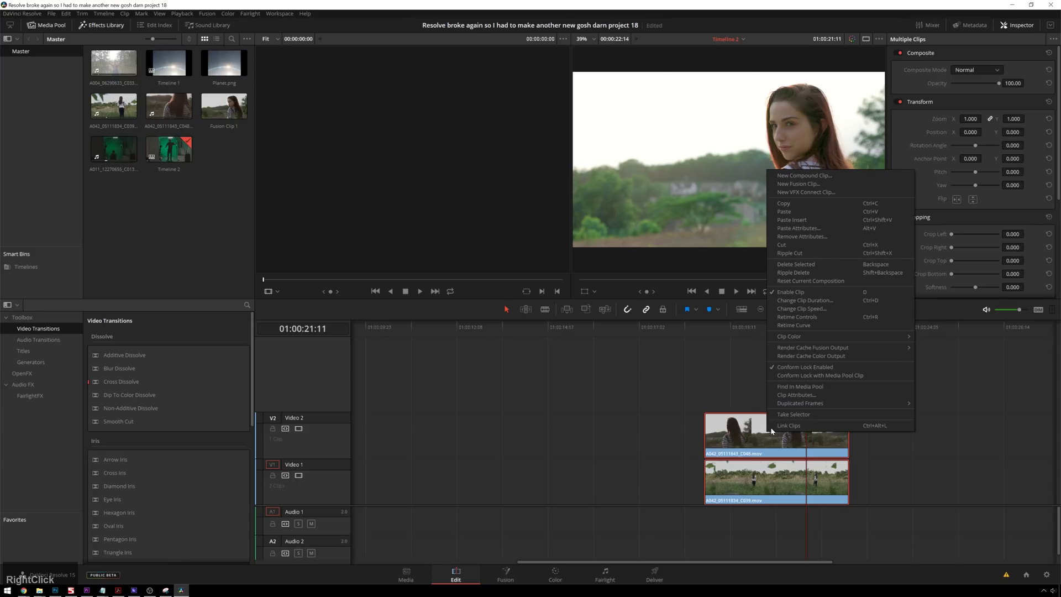
click(798, 183)
drag(740, 331, 756, 343)
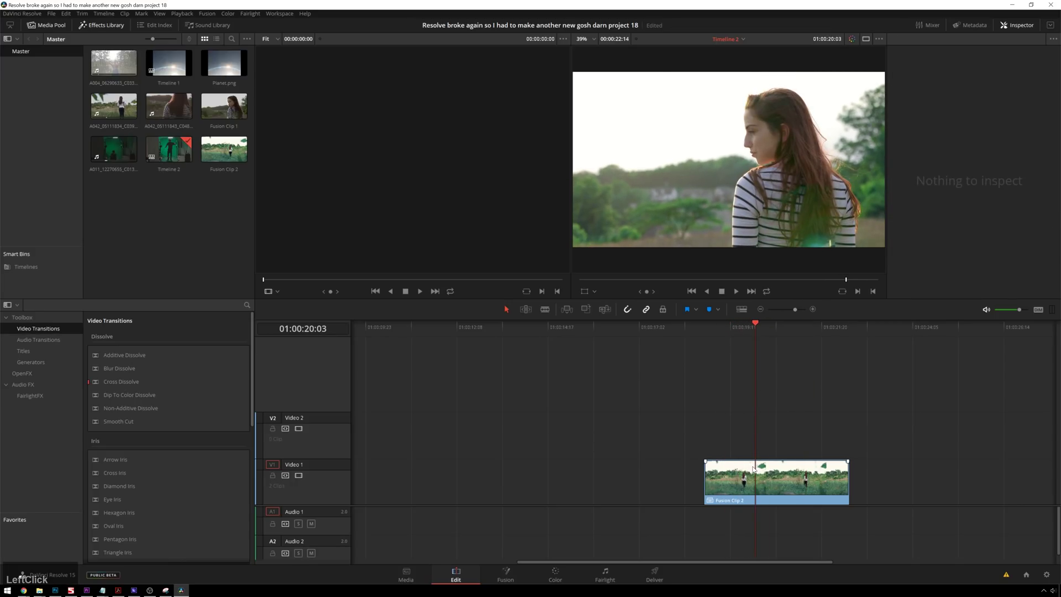
On the Fusion page, close the spline panel and move Merge1 right and MediaIn2 lower
click(505, 574)
click(49, 369)
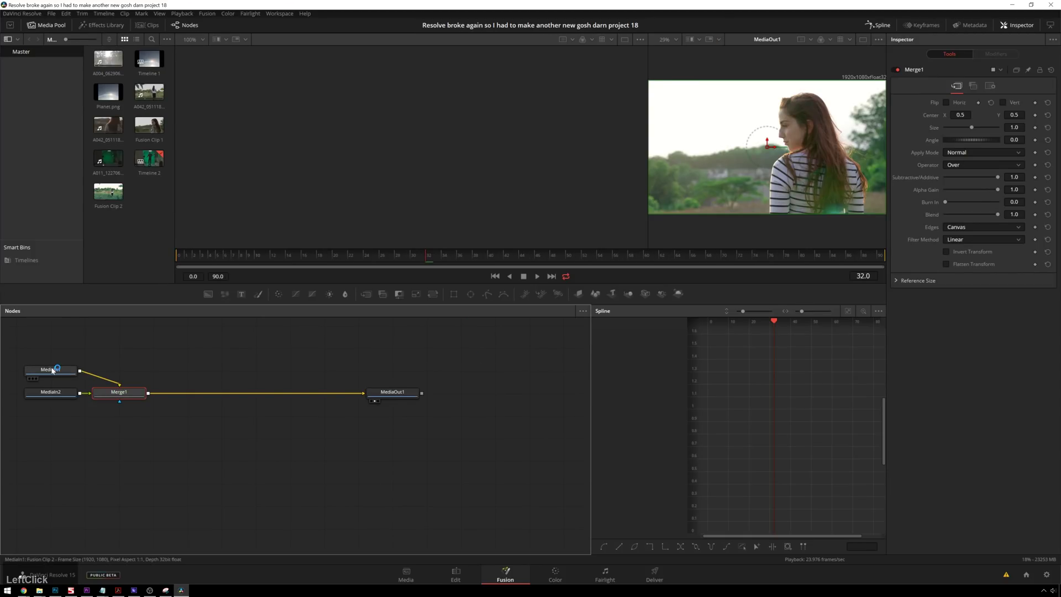
drag(119, 392, 270, 385)
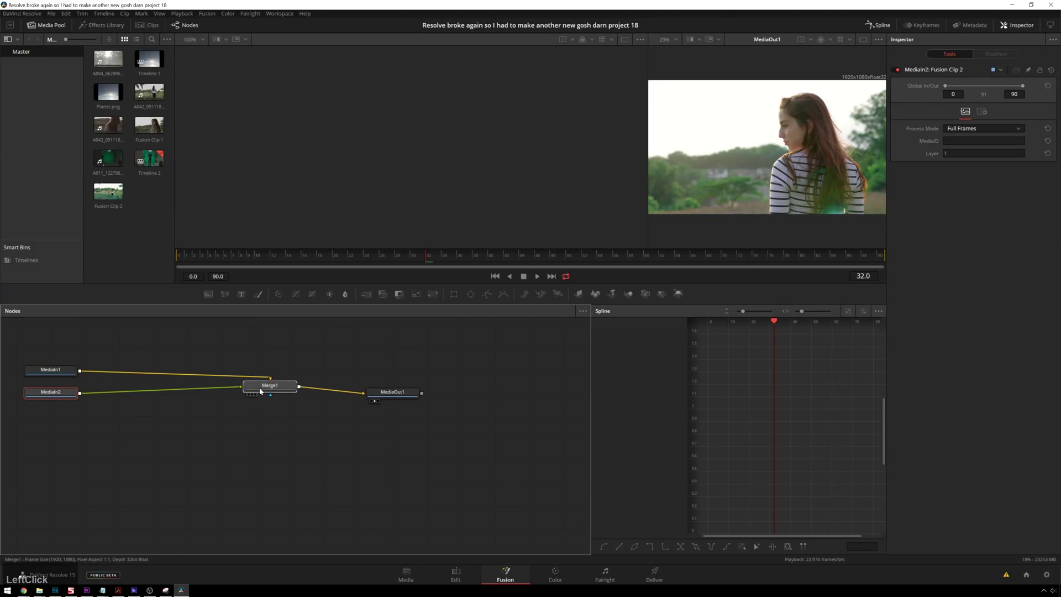
click(878, 25)
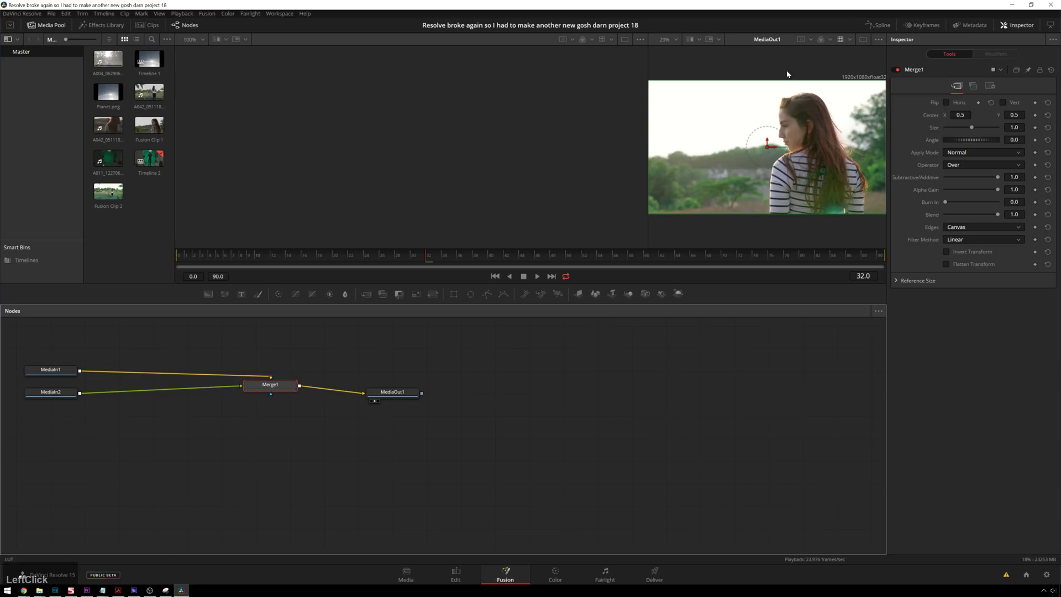
drag(55, 393, 79, 425)
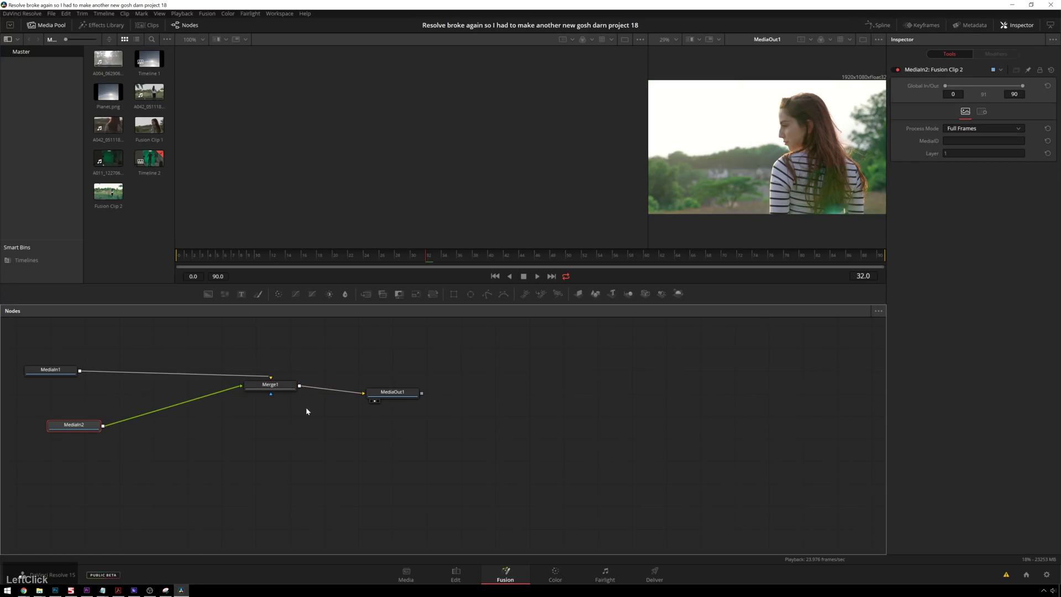
Open Fusion Clip 2 as its own timeline on the Edit page and select the Video 2 close-up
click(456, 576)
right_click(773, 473)
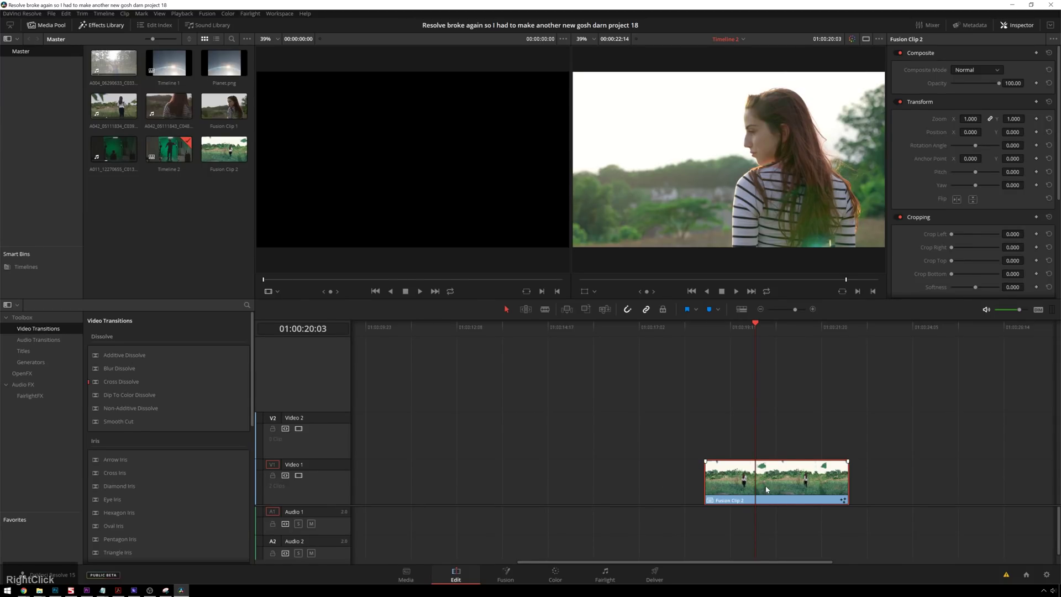
click(820, 271)
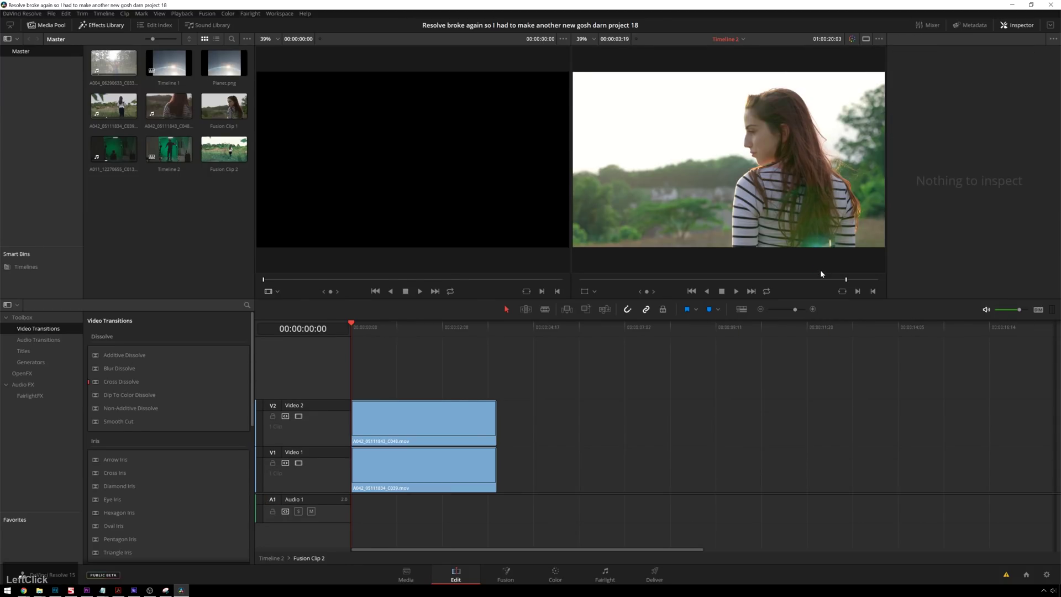
click(428, 327)
click(452, 407)
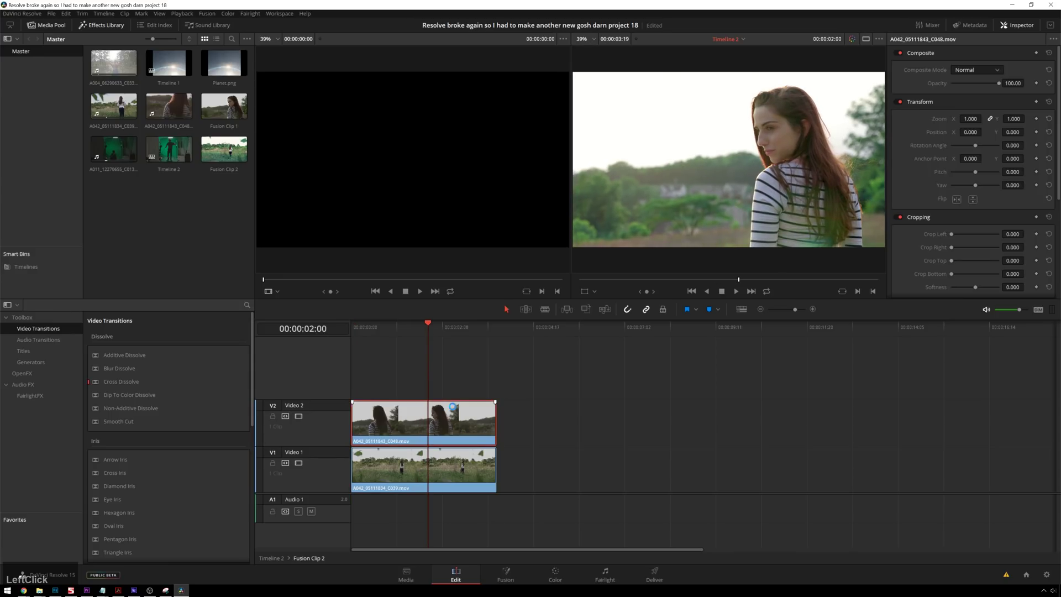
click(565, 573)
key(alt)
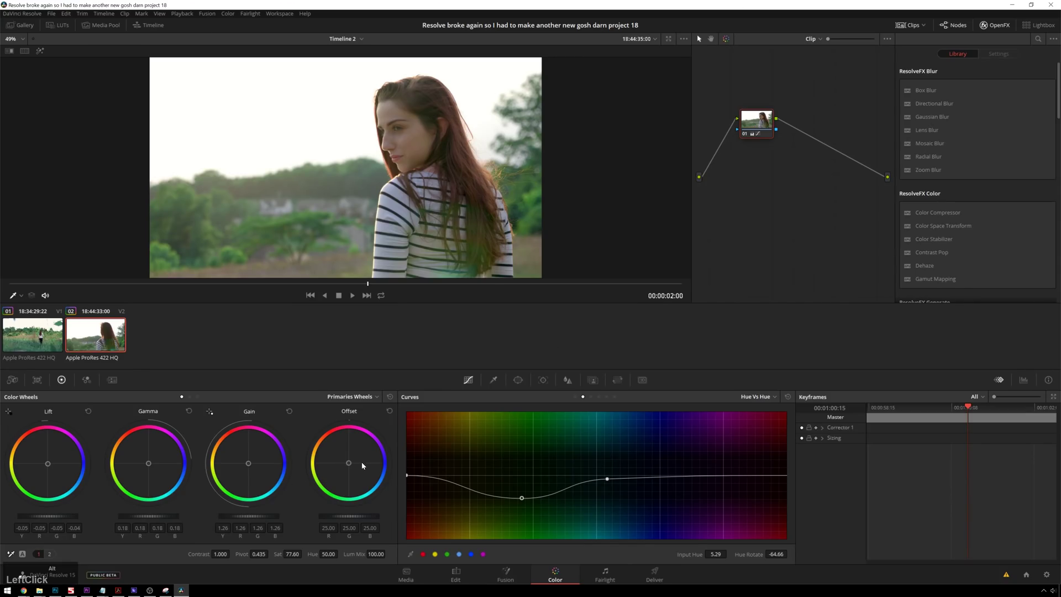
key(alt+s)
drag(363, 466, 395, 476)
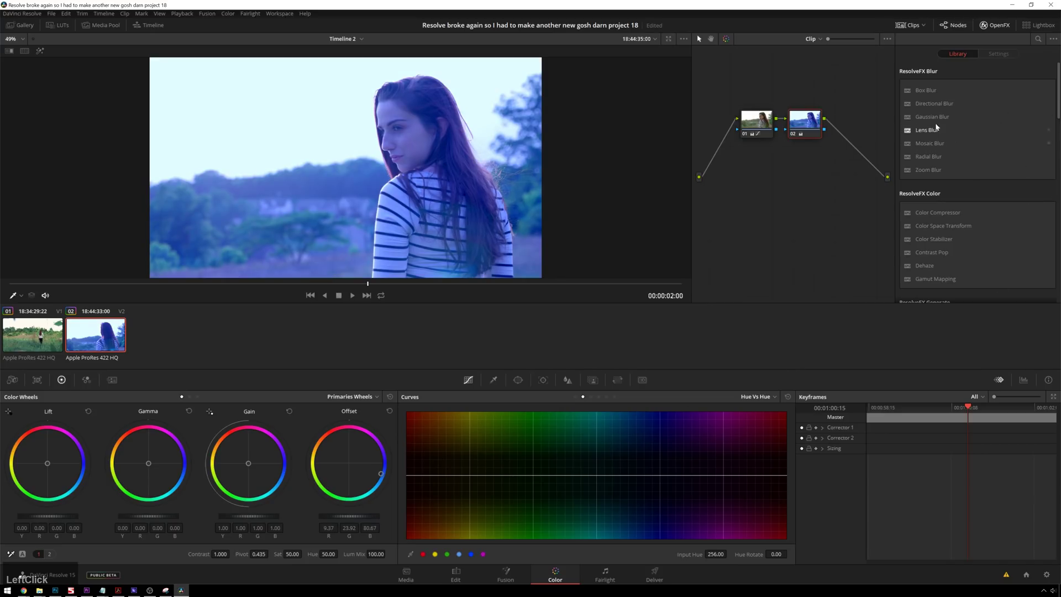
key(Delete)
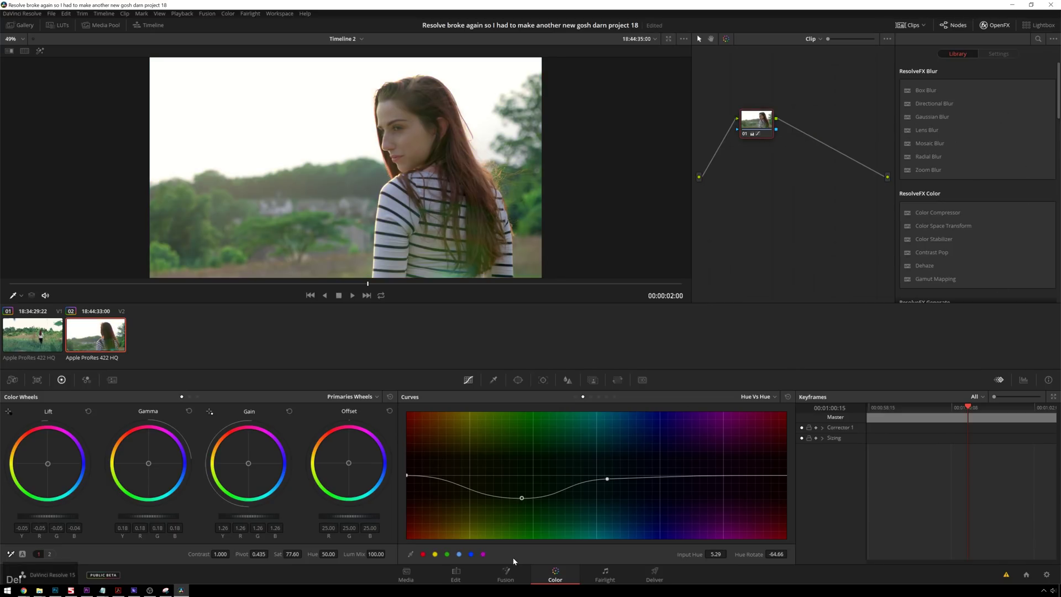
click(505, 575)
click(455, 575)
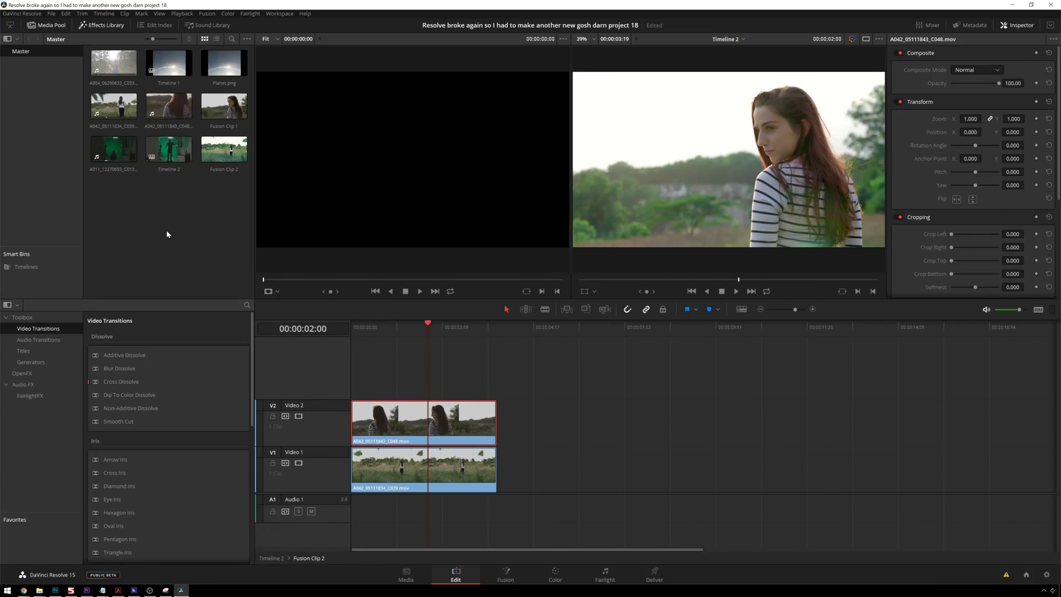
Reopen Timeline 2 on the Fusion page and move Merge1 and MediaIn2 lower in the graph
click(174, 158)
double_click(174, 158)
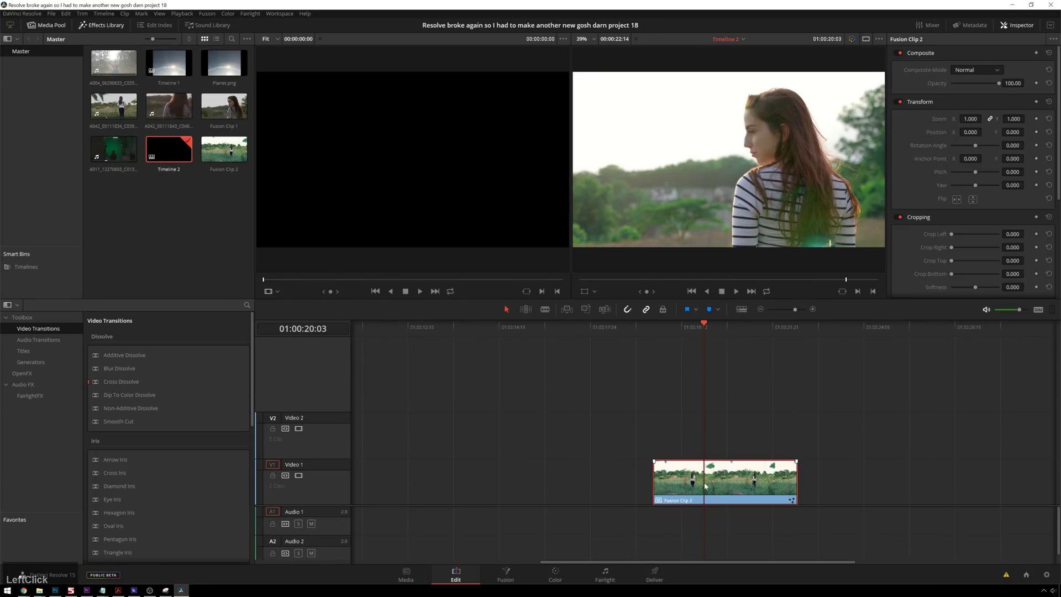
click(505, 574)
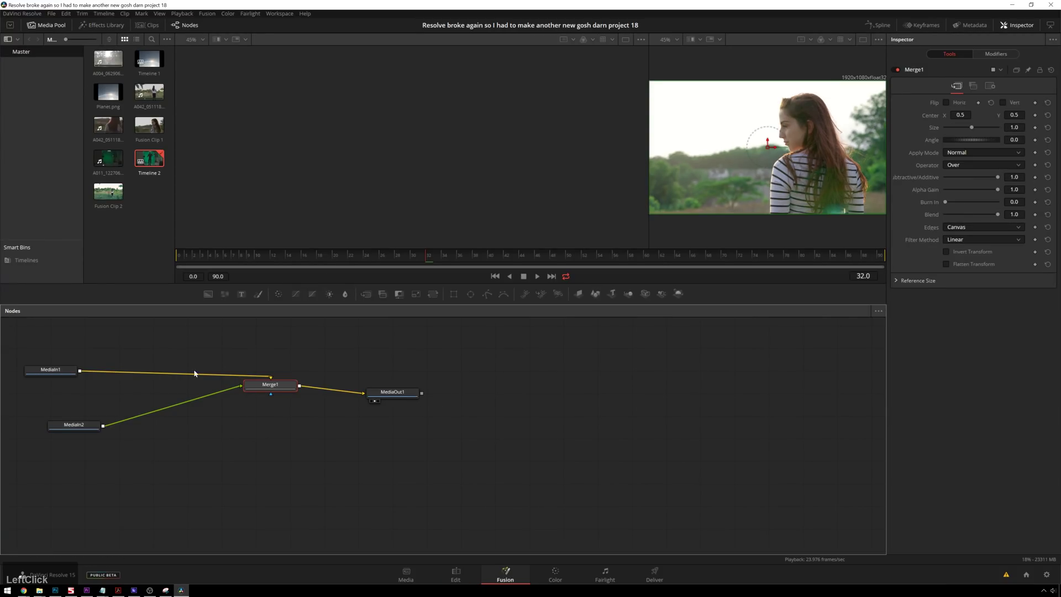
click(255, 393)
drag(265, 394, 273, 401)
drag(77, 426, 88, 477)
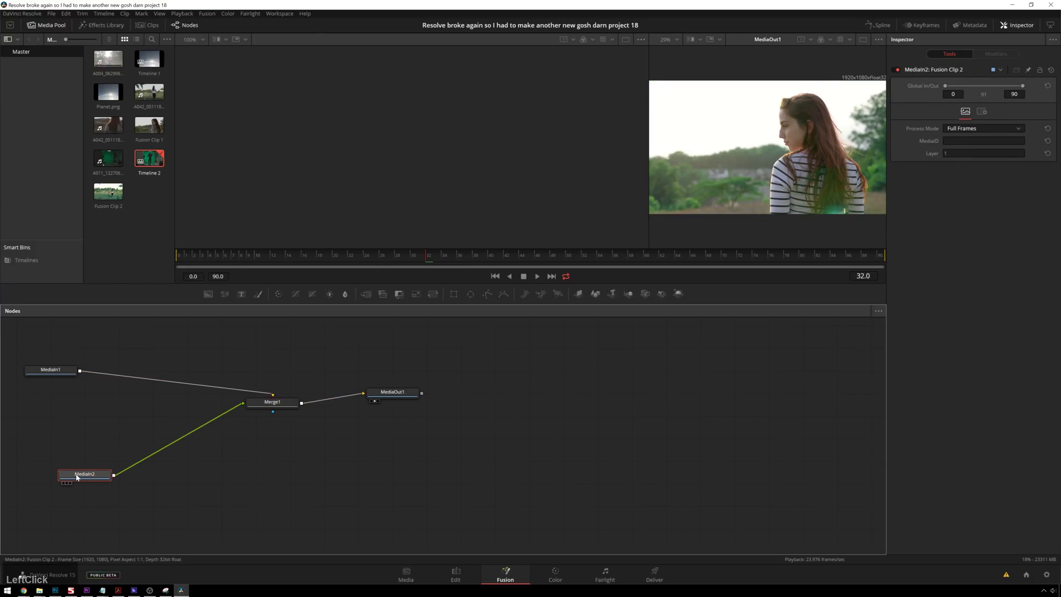
Rename MediaIn2 to CloseUp and insert a Luma Keyer after it
key(F2)
text(Clos)
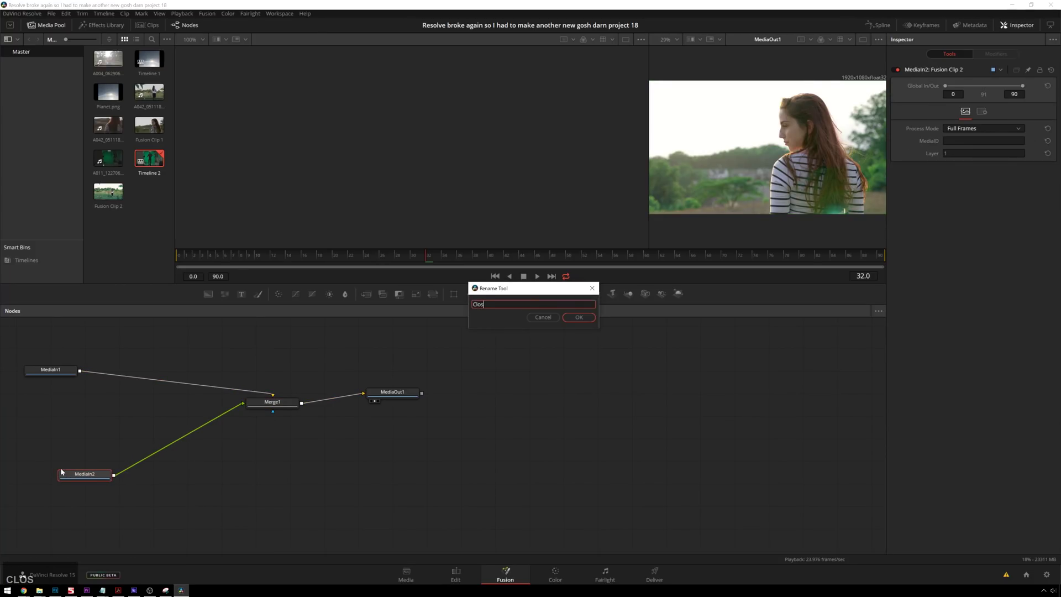
text(eUp)
key(Return)
key(shift+space)
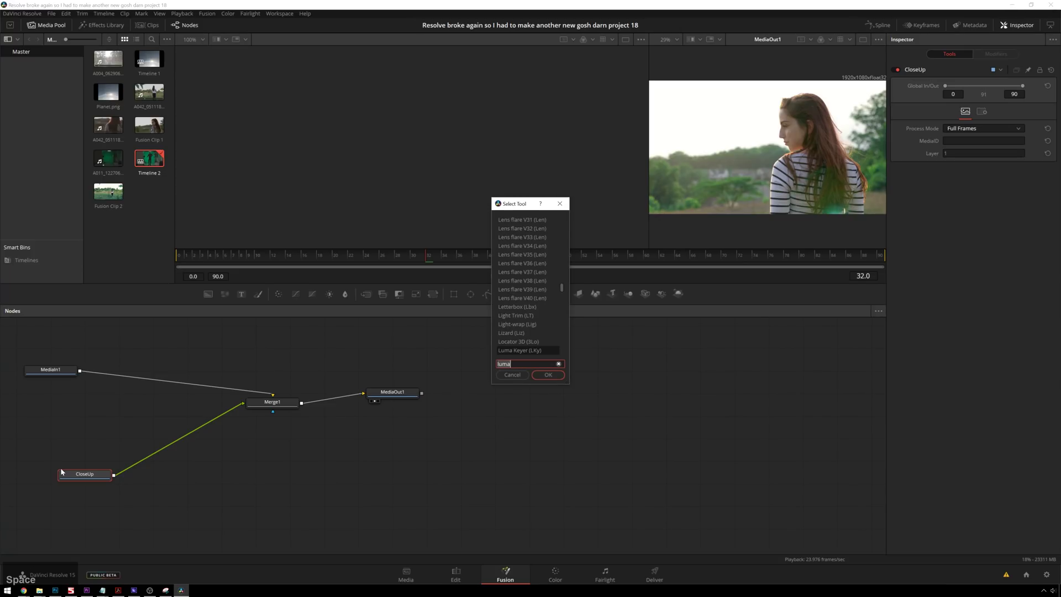
text(lluma)
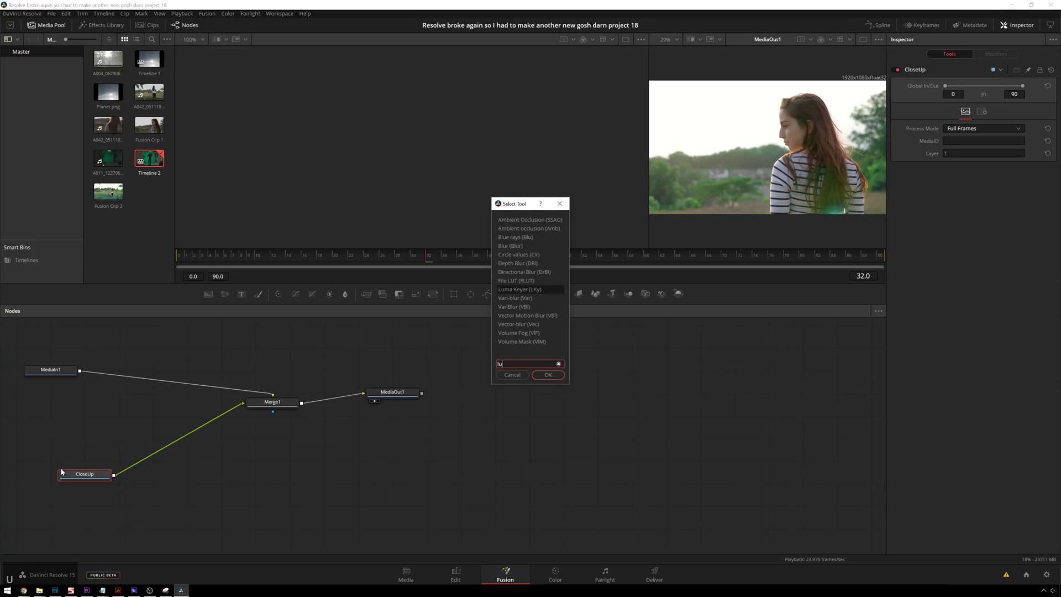
key(Return)
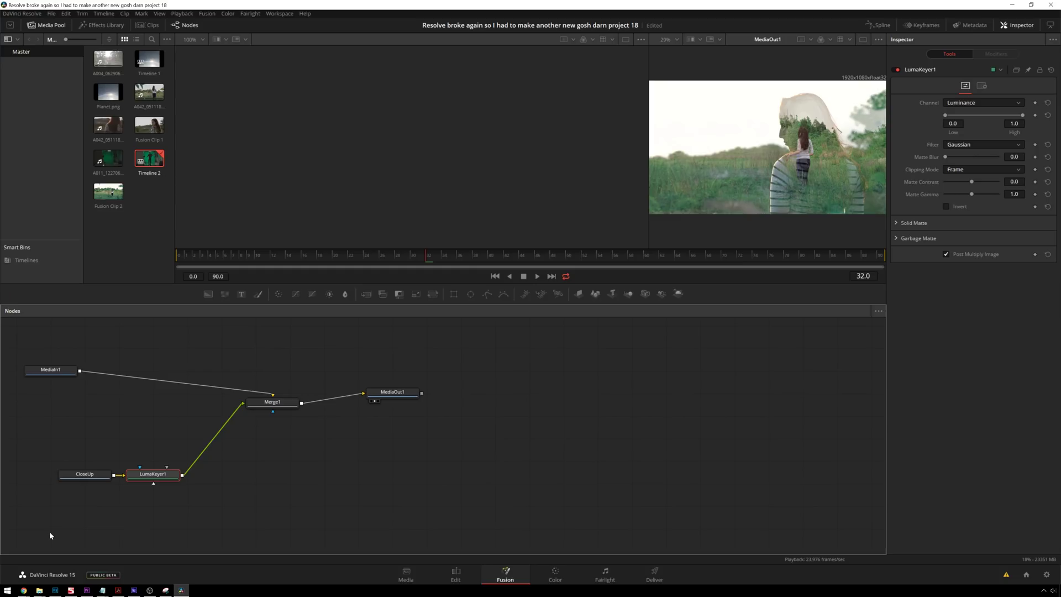
Keyframe LumaKeyer1's Low/High range at frame 30, with Low 0.0 and High 1.0
drag(150, 474, 164, 473)
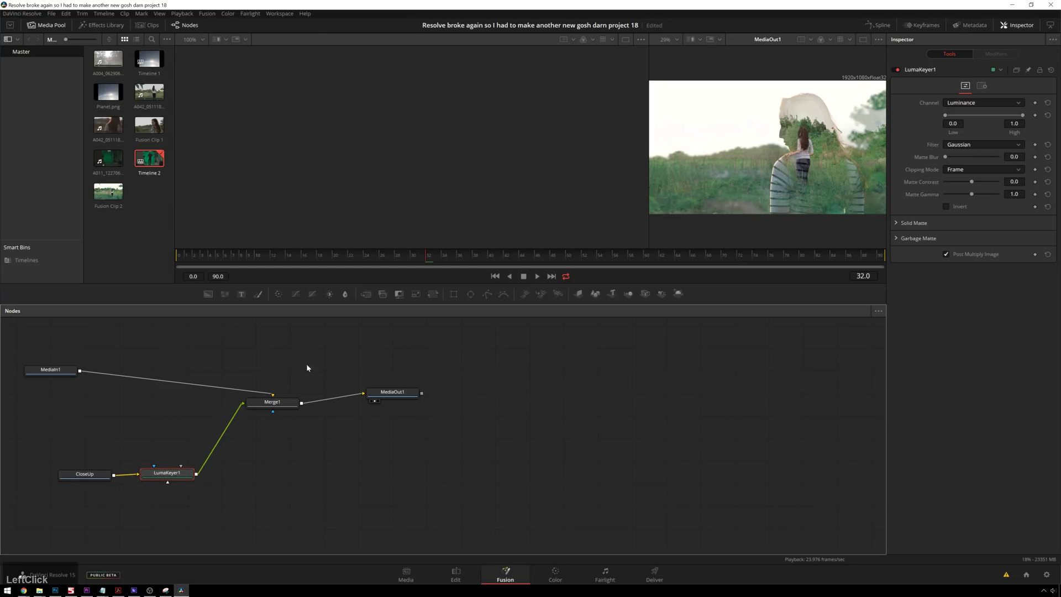
drag(424, 251, 740, 253)
drag(639, 253, 412, 254)
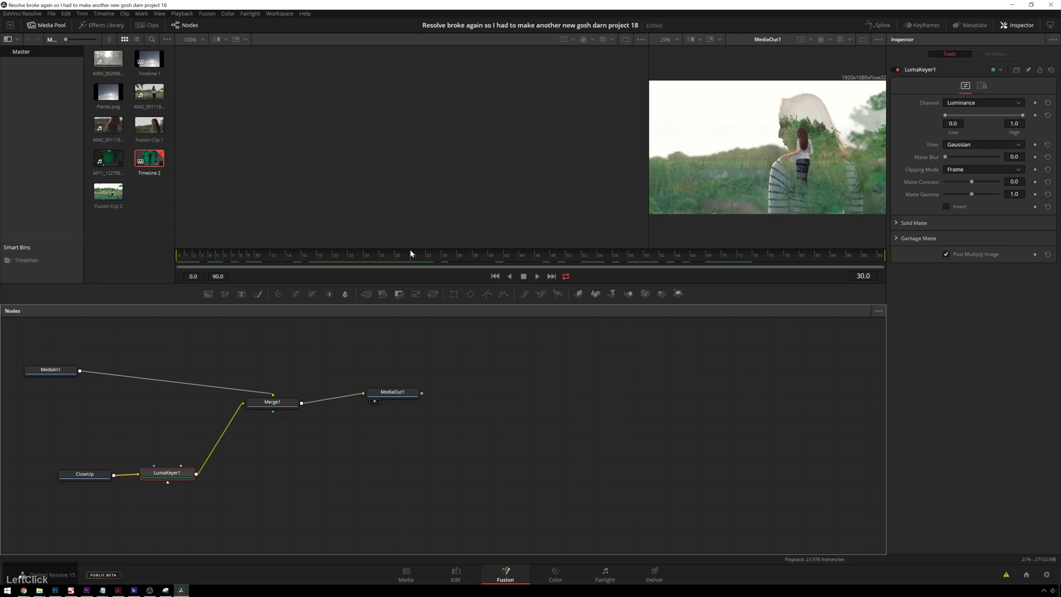
click(1034, 115)
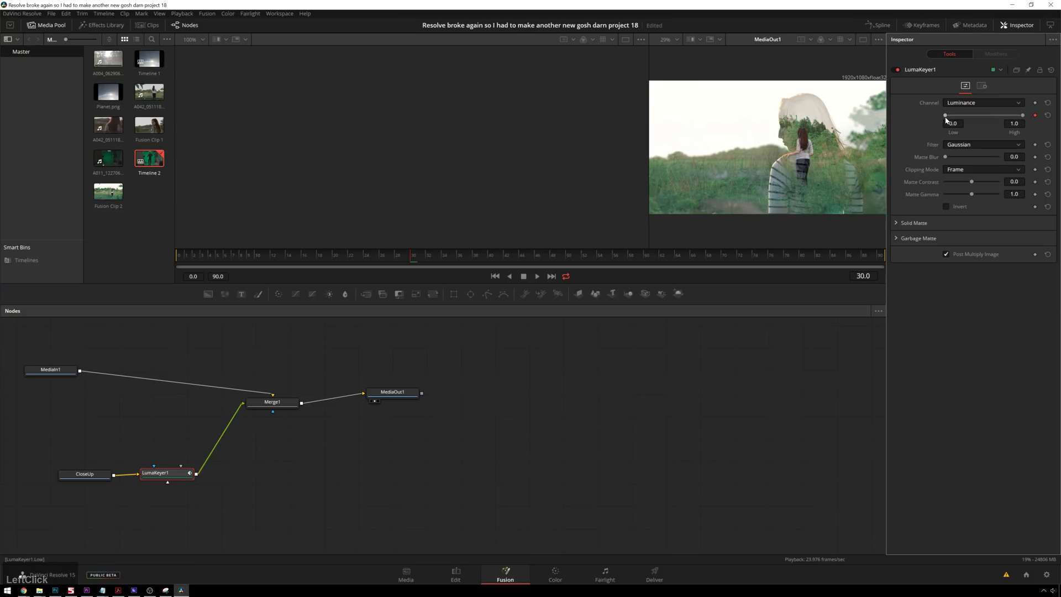
drag(957, 116, 846, 132)
Invert the luma key, set High to 0.0 at frame 30, and Low/High to 1.0 around frame 37
click(947, 206)
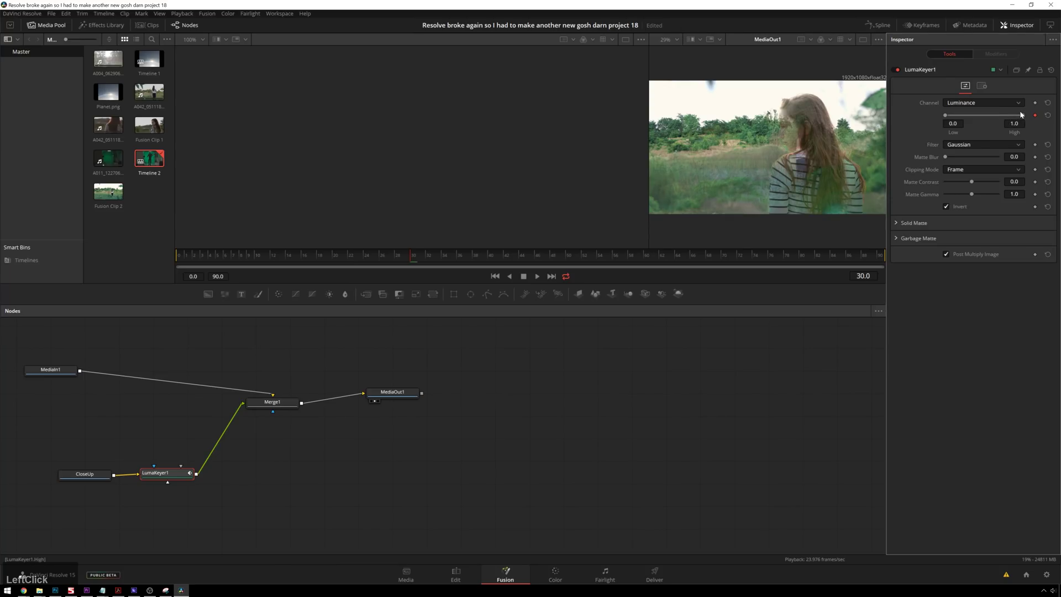
drag(1023, 116, 932, 120)
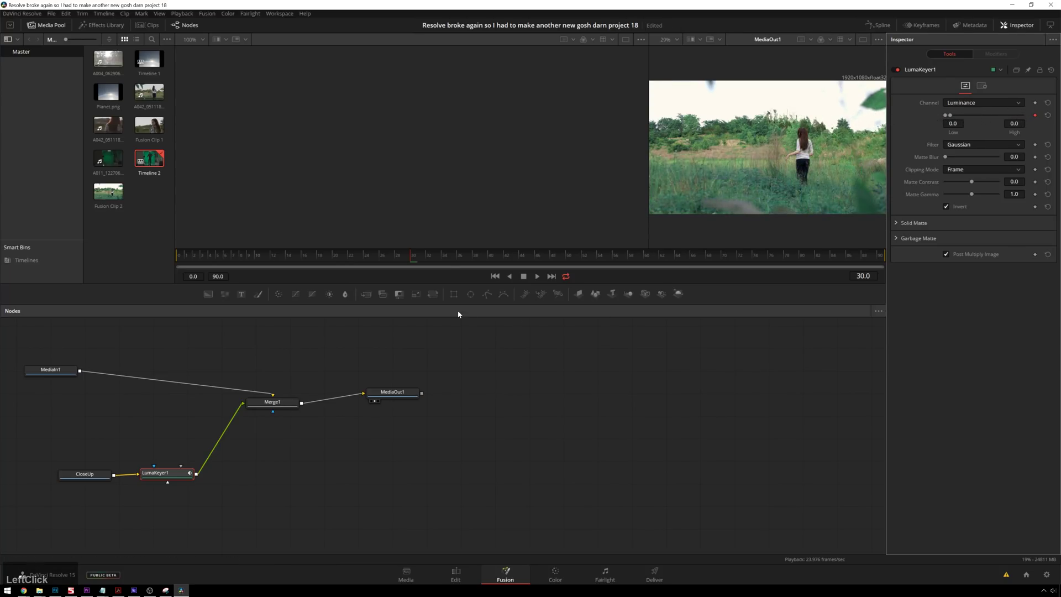
click(410, 261)
drag(426, 263, 457, 257)
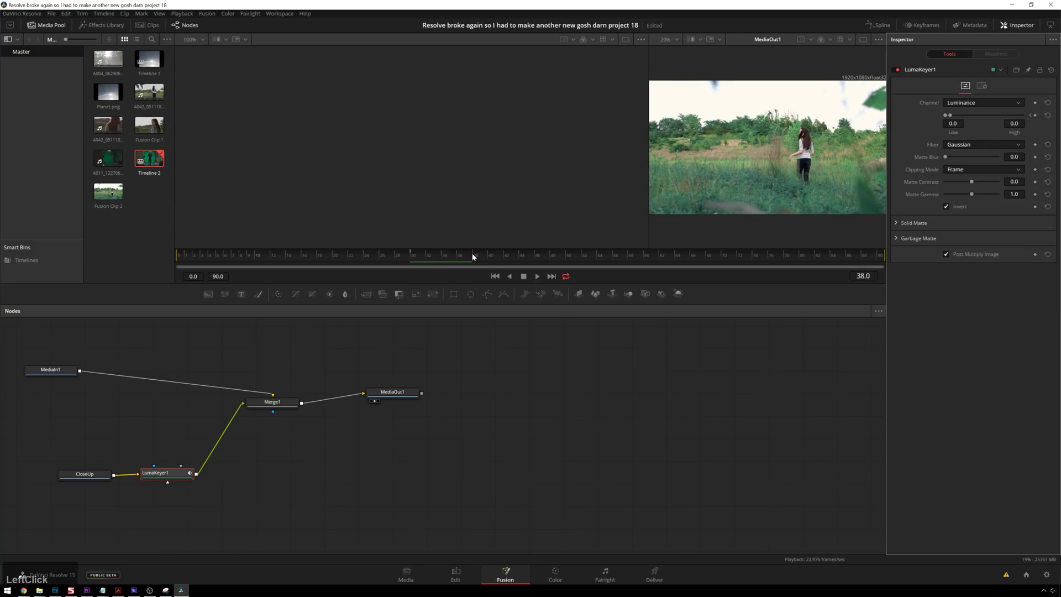
drag(949, 116, 1023, 116)
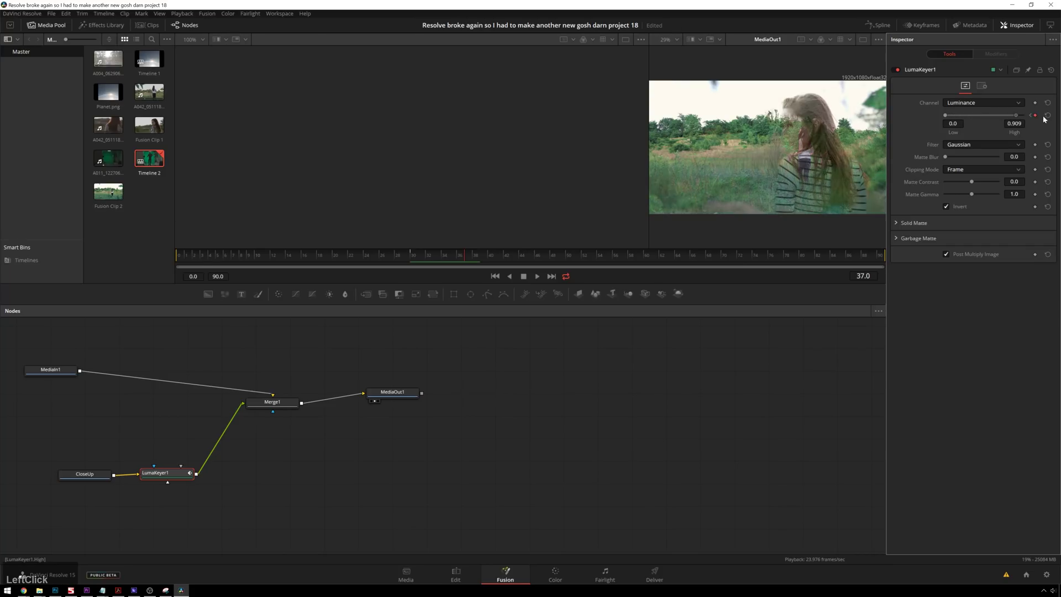
drag(943, 117, 1030, 118)
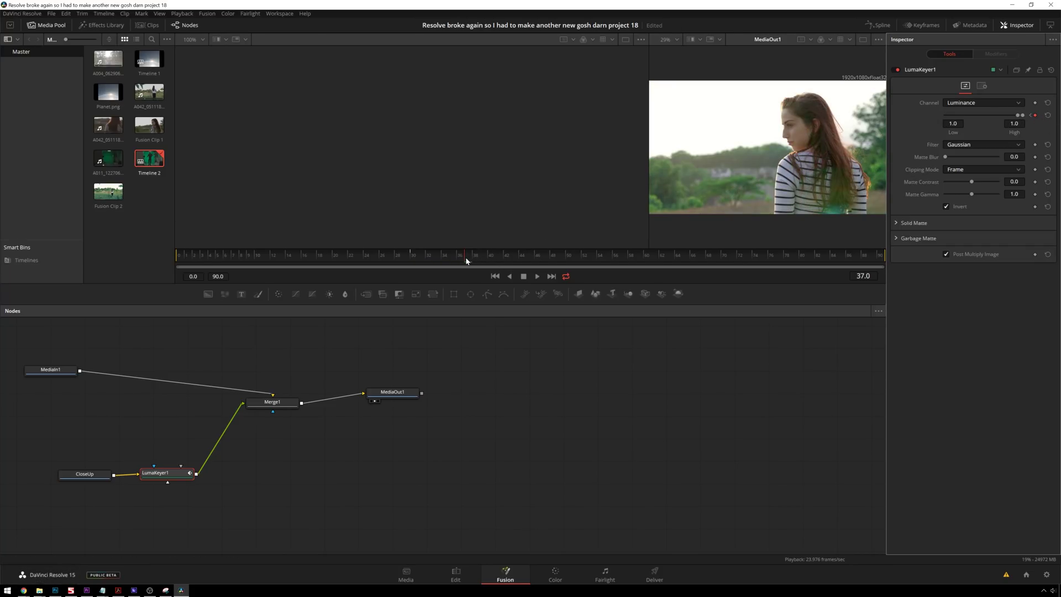
Lower the Low threshold at frame 34 and preview the transition's fade
drag(465, 258, 444, 264)
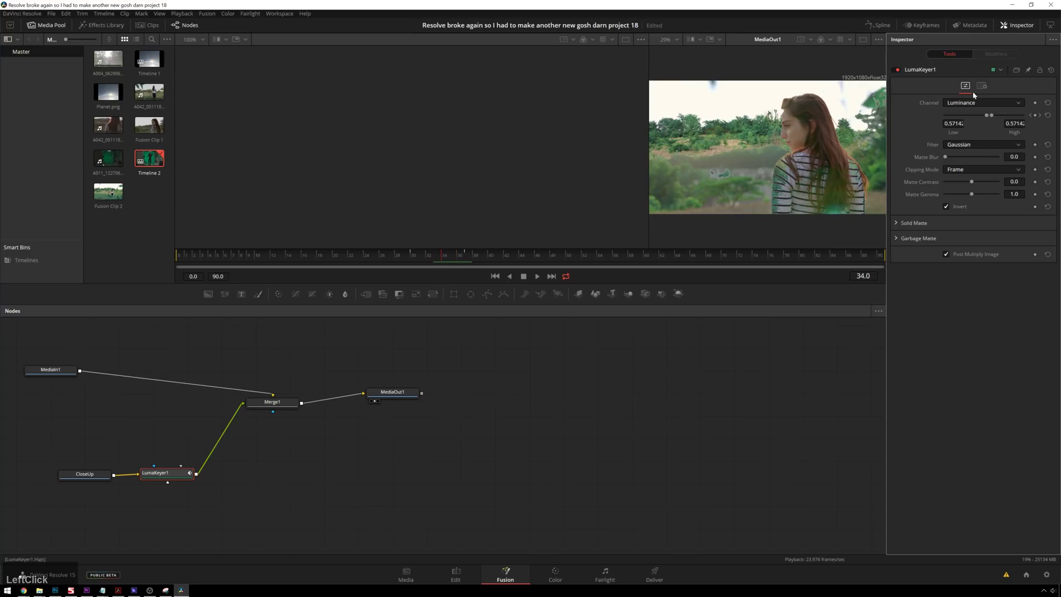
drag(986, 116, 957, 117)
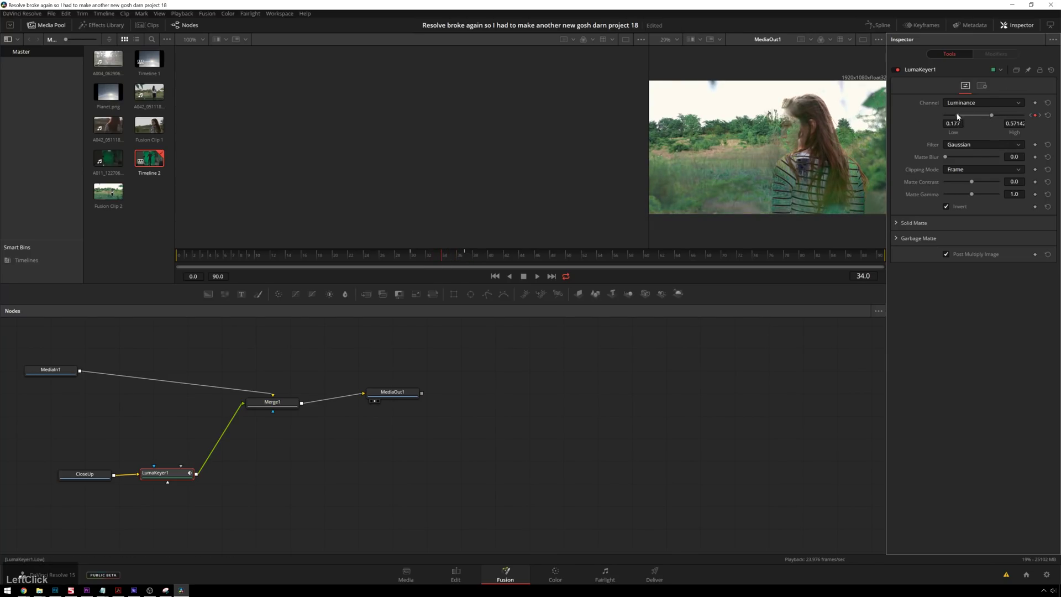
click(432, 253)
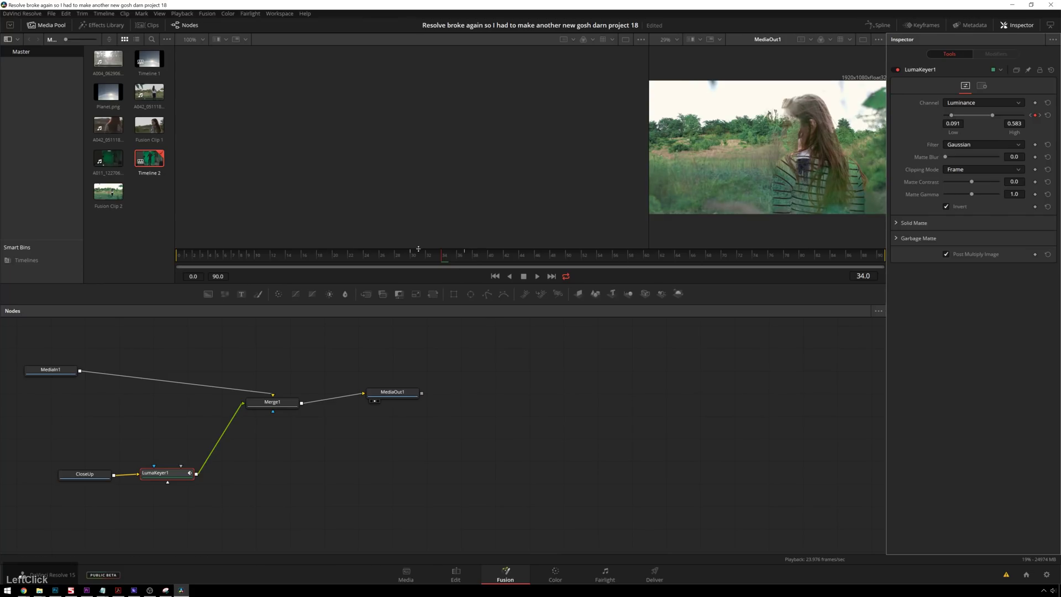
drag(432, 253, 462, 252)
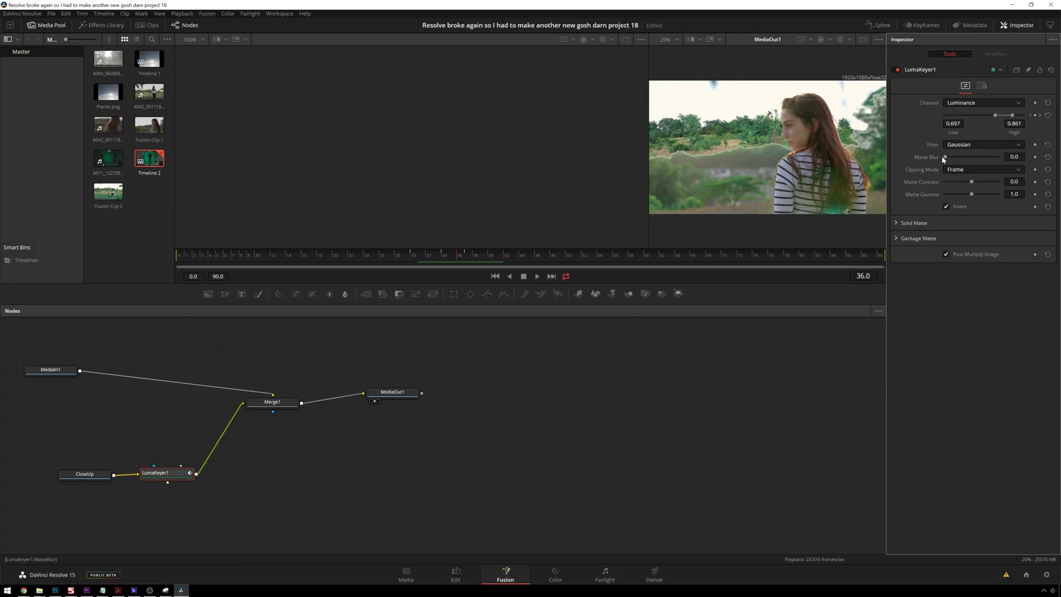
Raise LumaKeyer1's Matte Blur to about 10, then bring it back to 0.87 at frame 33
drag(943, 160, 1001, 162)
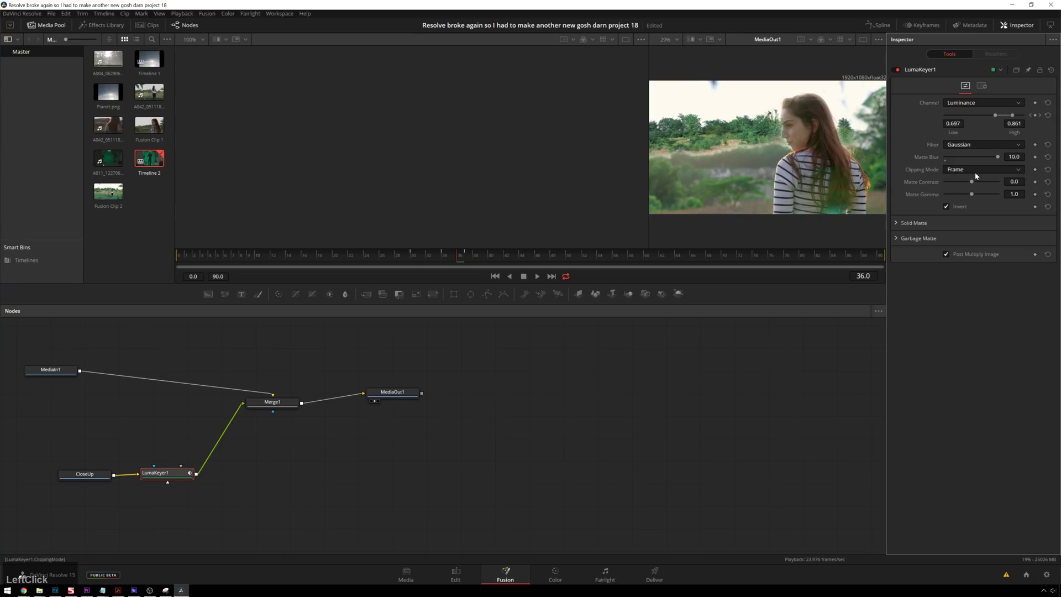
mouse_move(457, 254)
mouse_down()
mouse_move(414, 253)
mouse_move(505, 253)
mouse_move(437, 250)
mouse_up()
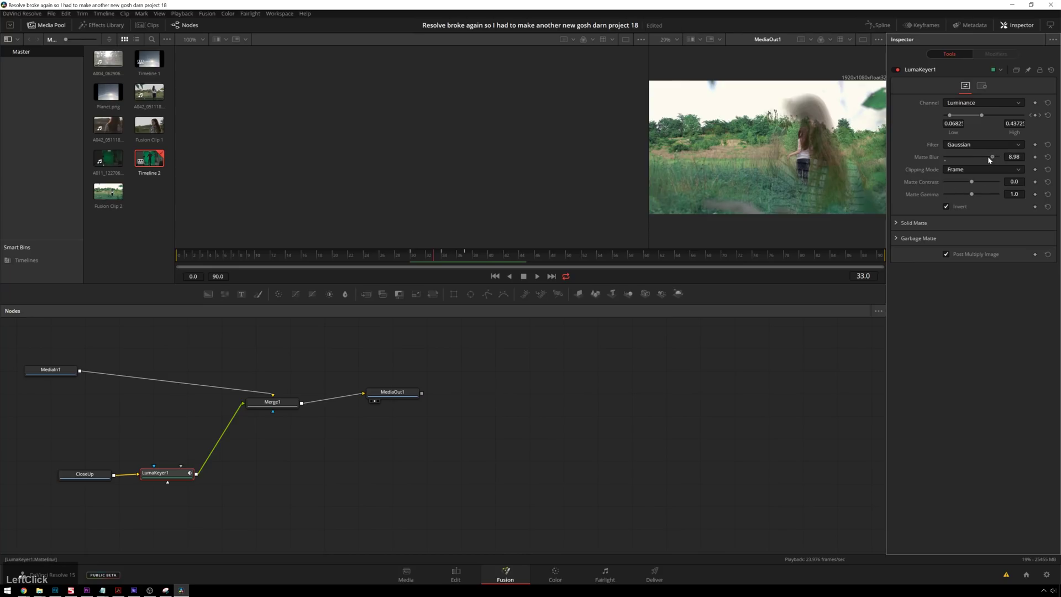
drag(988, 158, 945, 165)
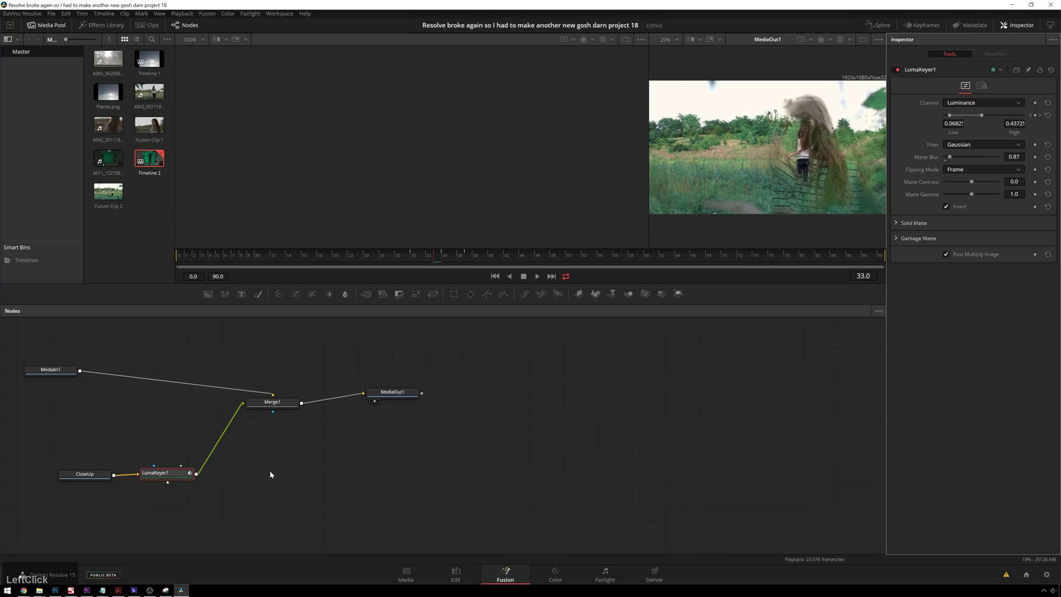
Make room beside LumaKeyer1 and add a Background node via the tool search 'ba'
drag(166, 473, 232, 460)
click(177, 497)
key(space)
text(grad)
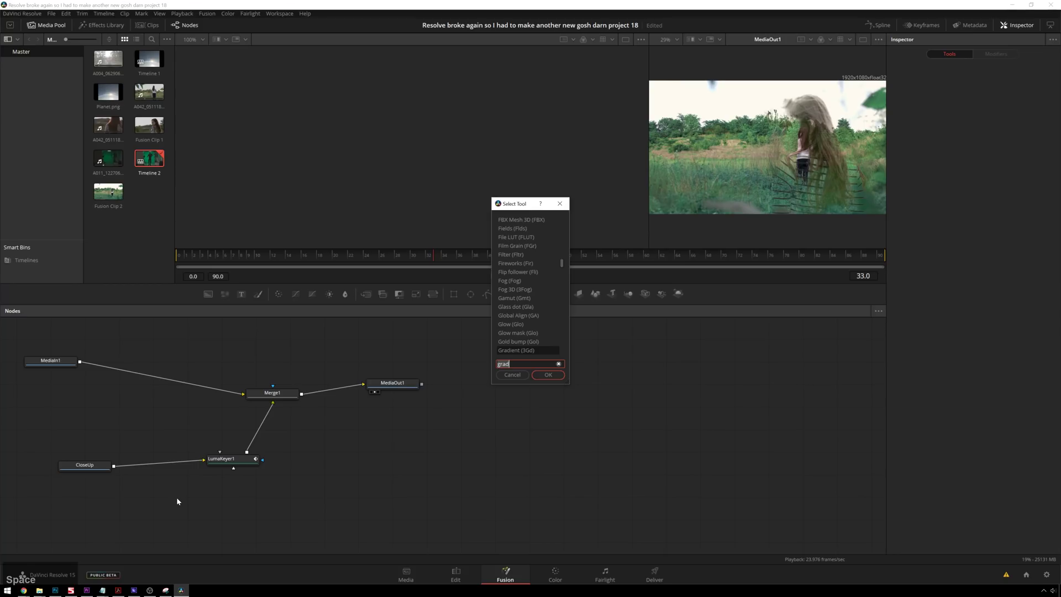
key(BackSpace)
key(BackSpace)
key(BackSpace)
key(BackSpace)
text(ba)
key(Return)
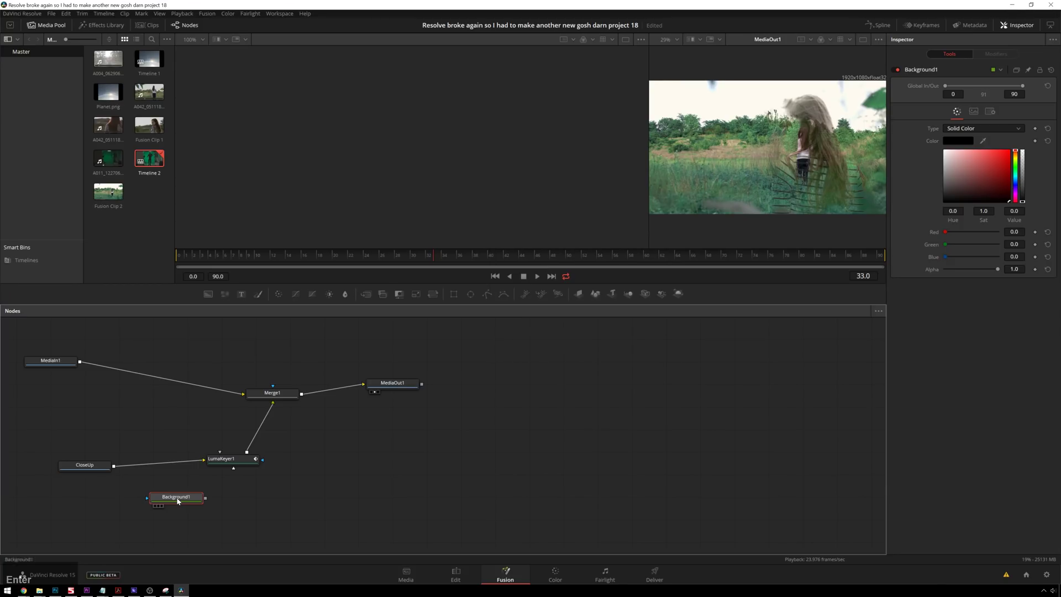
Make Background1 a Vertical gradient with a white top colour, shown in the left viewer
click(983, 129)
click(973, 158)
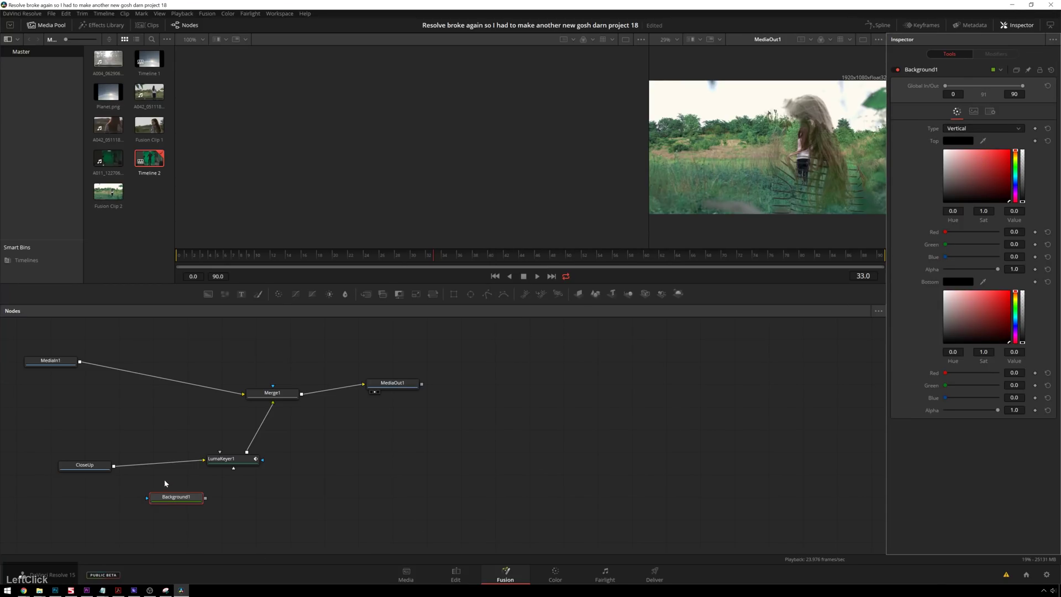
drag(166, 497, 446, 168)
scroll(489, 167, down, 2)
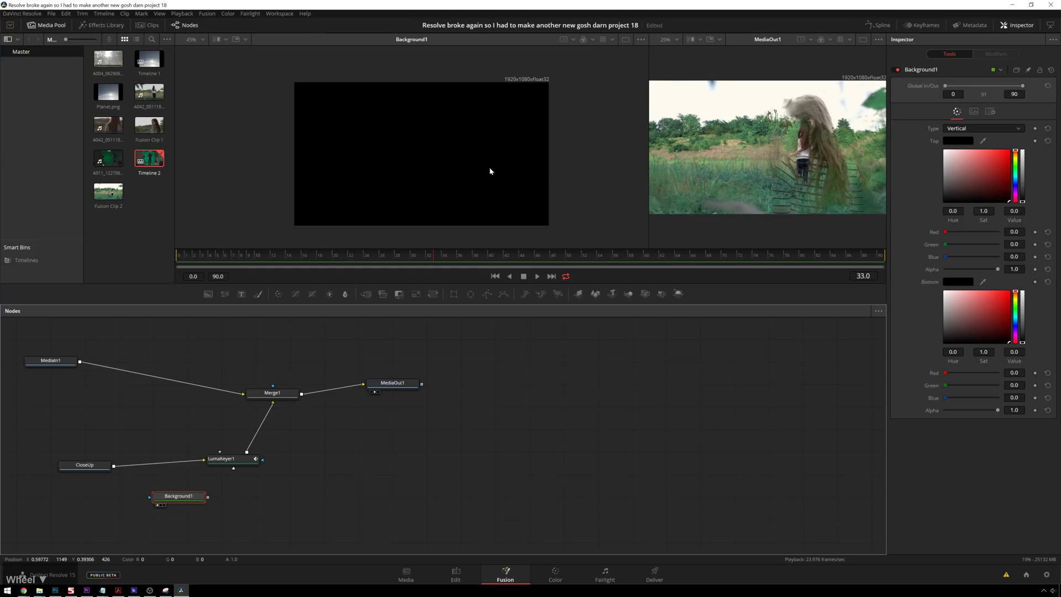
scroll(489, 170, down, 1)
click(956, 287)
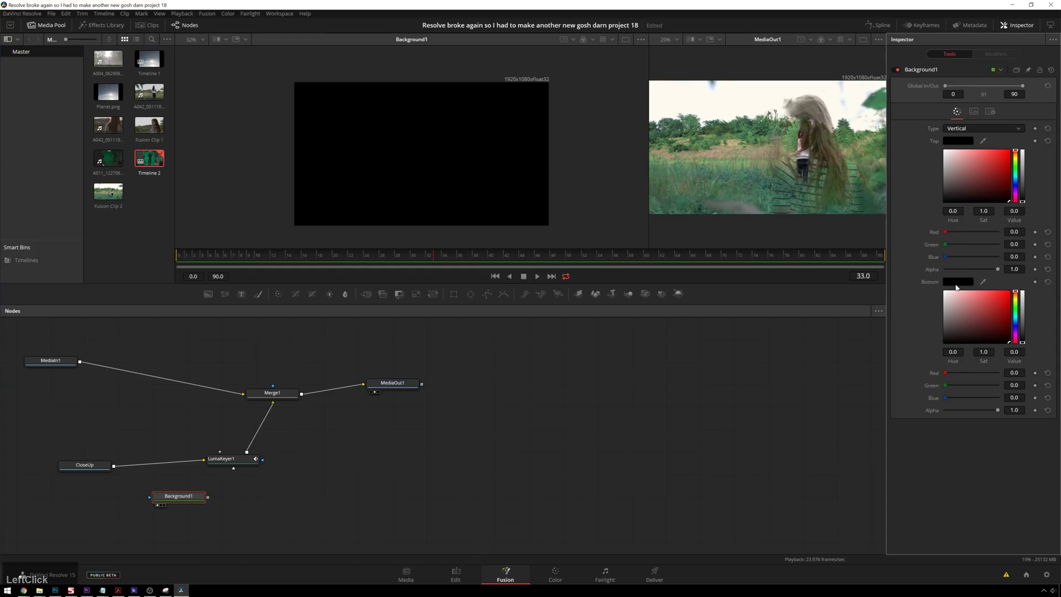
click(648, 379)
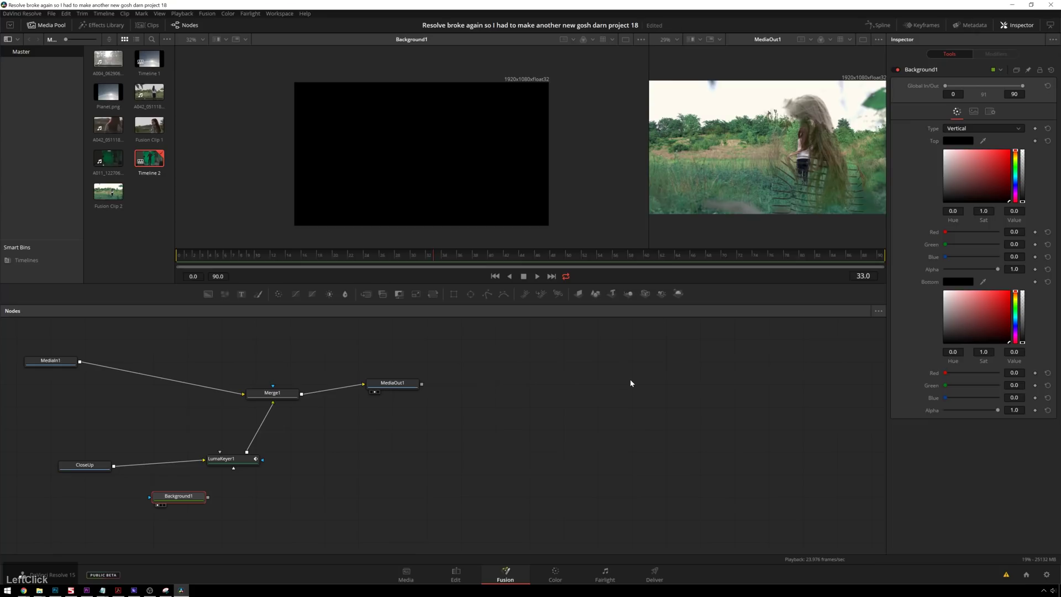
drag(620, 287, 621, 220)
click(626, 374)
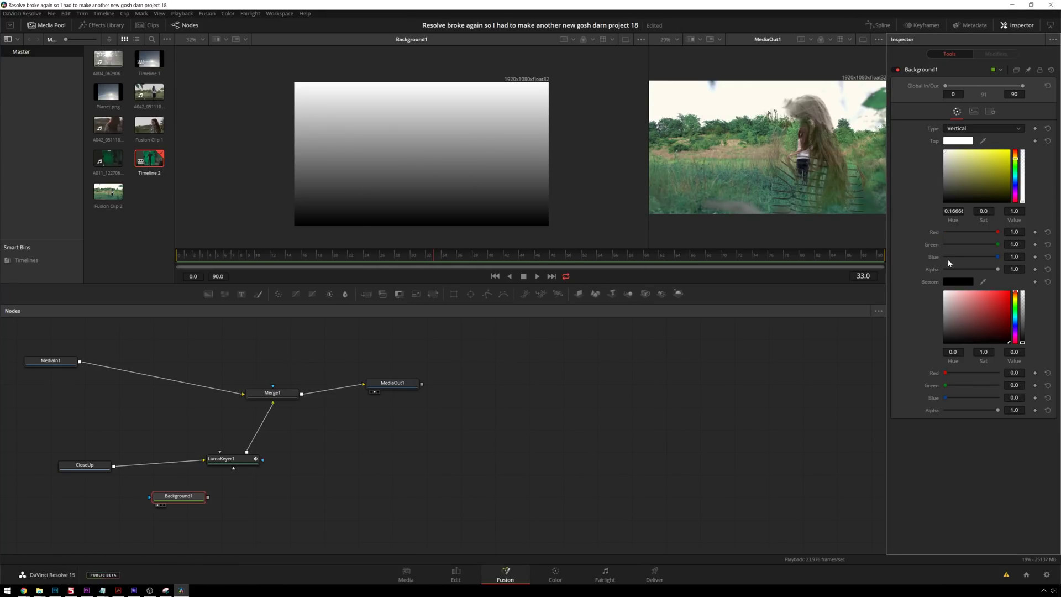
mouse_move(189, 490)
mouse_down()
mouse_move(125, 504)
mouse_move(114, 465)
mouse_move(186, 491)
mouse_up()
View Merge2 and rewire it: Background1 into the background input, CloseUp into the foreground input
key(1)
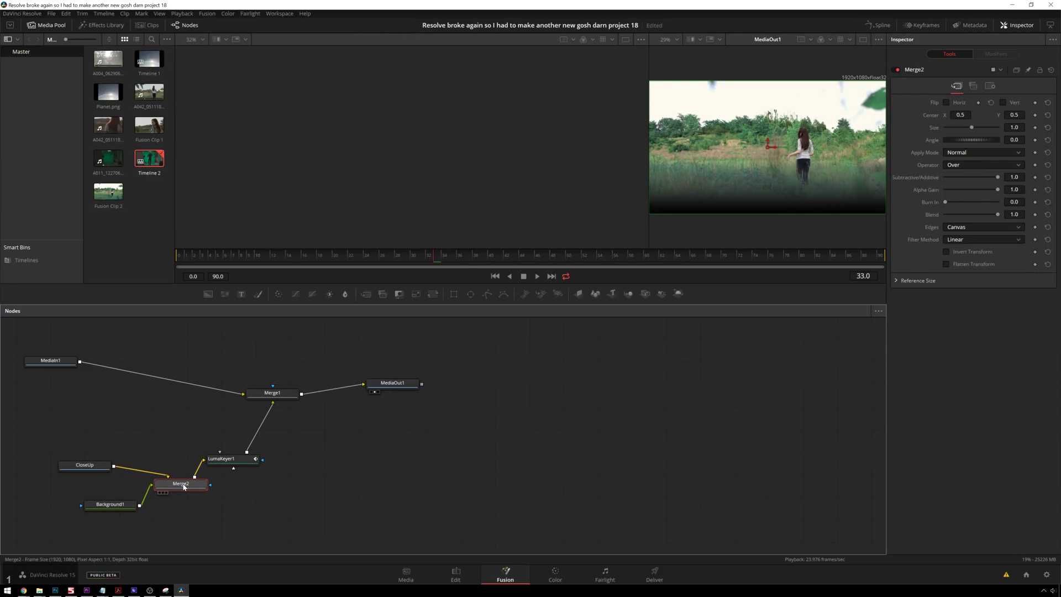
key(1)
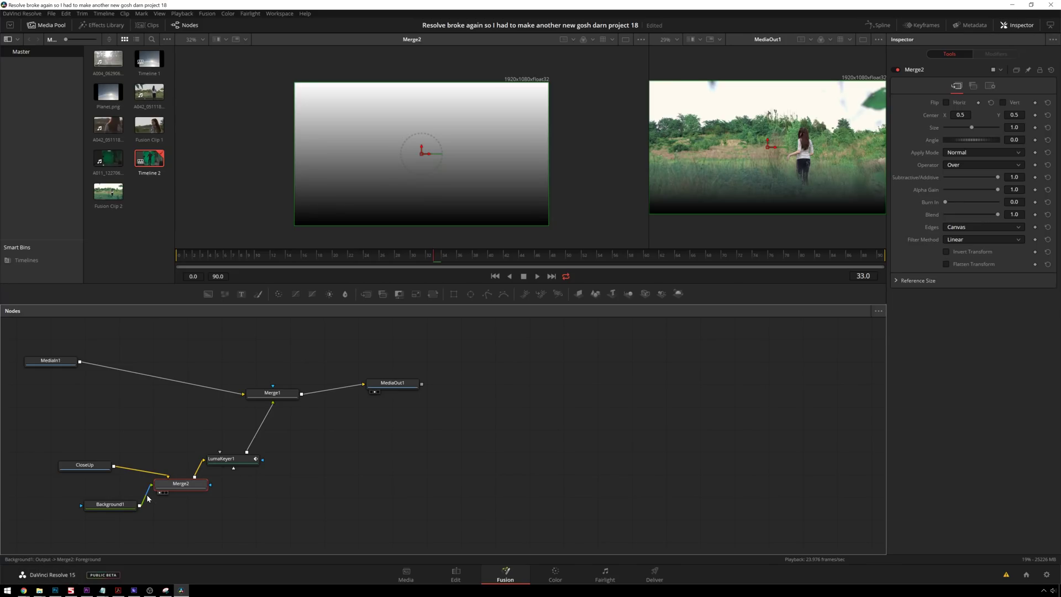
click(150, 486)
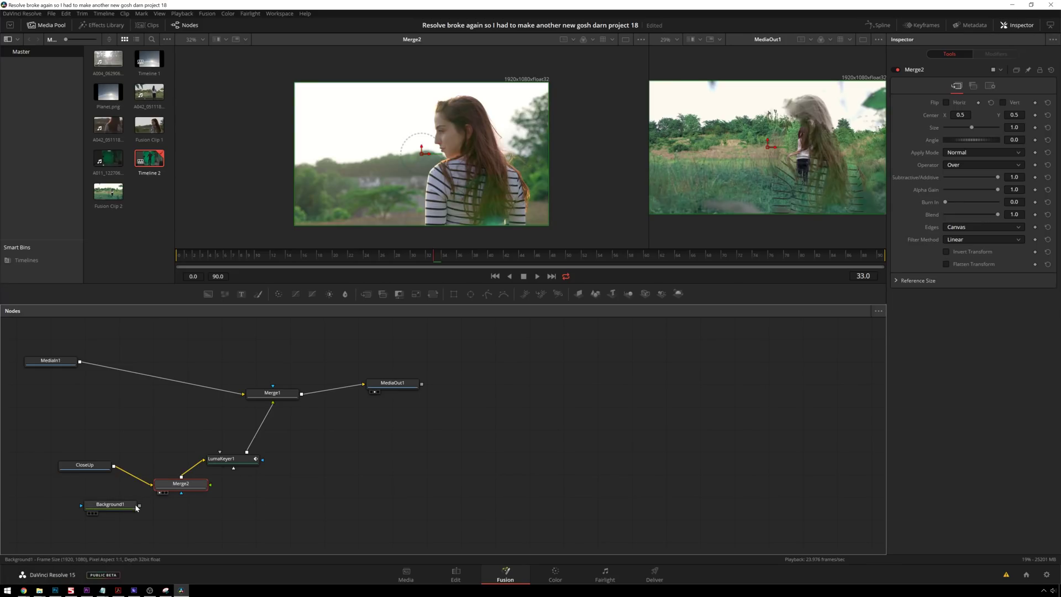
drag(140, 505, 169, 486)
click(188, 486)
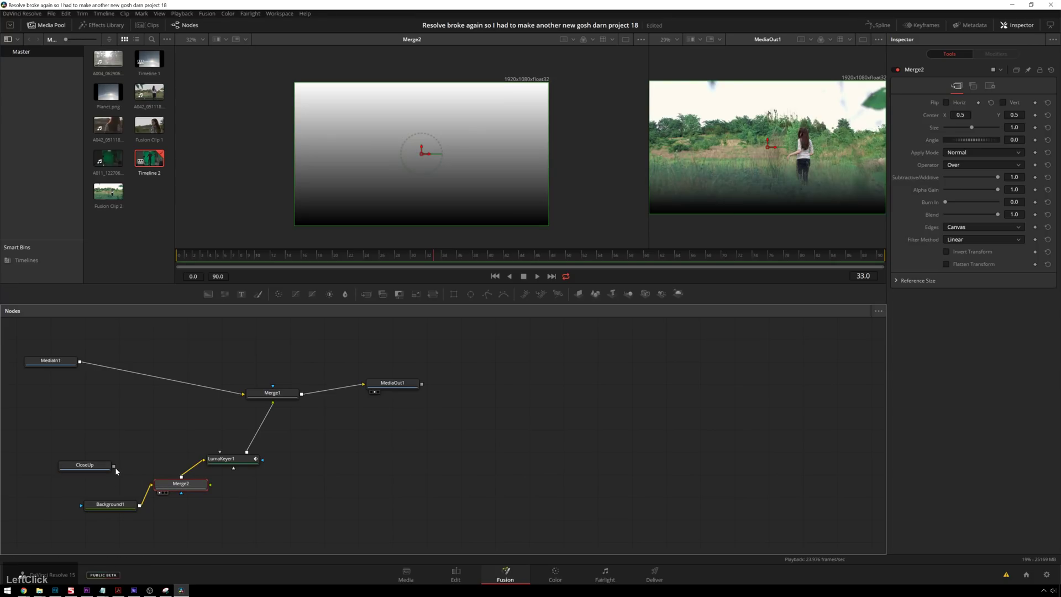
drag(113, 466, 165, 479)
Insert a Luma Keyer between CloseUp and Merge2 via the tool search 'luma'
drag(71, 467, 45, 472)
key(shift+space)
text(ba)
key(BackSpace)
key(BackSpace)
text(luma)
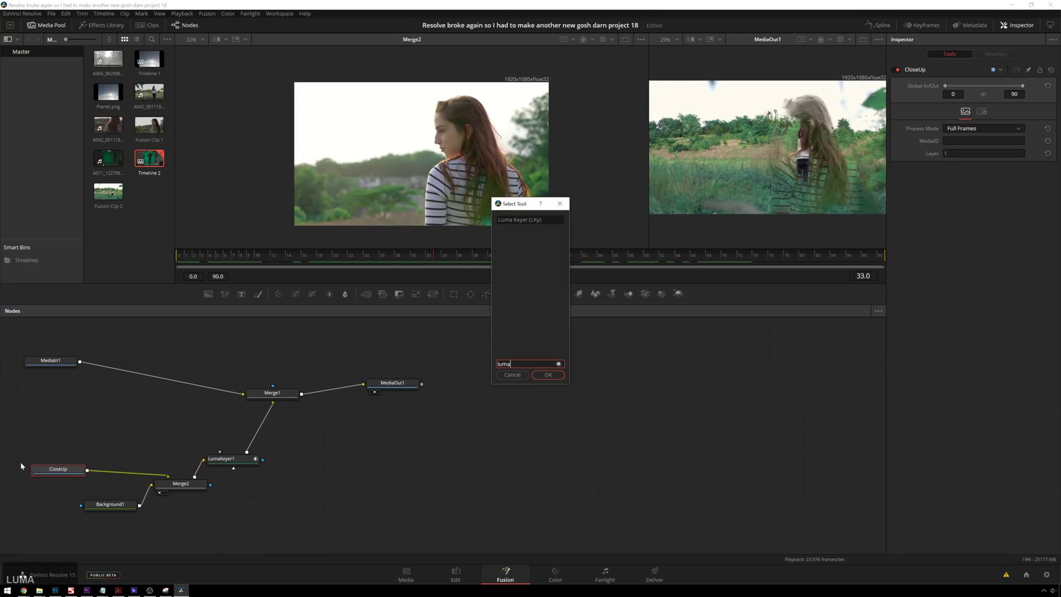
key(Return)
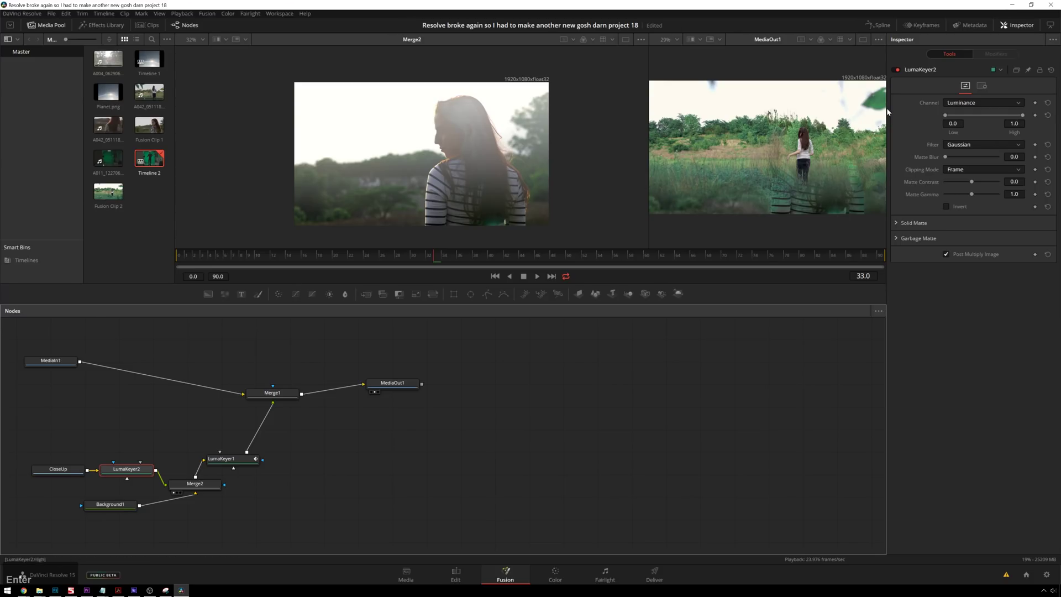
Set LumaKeyer2's range to Low 0.406 and High 1.0, then select Merge1
click(957, 117)
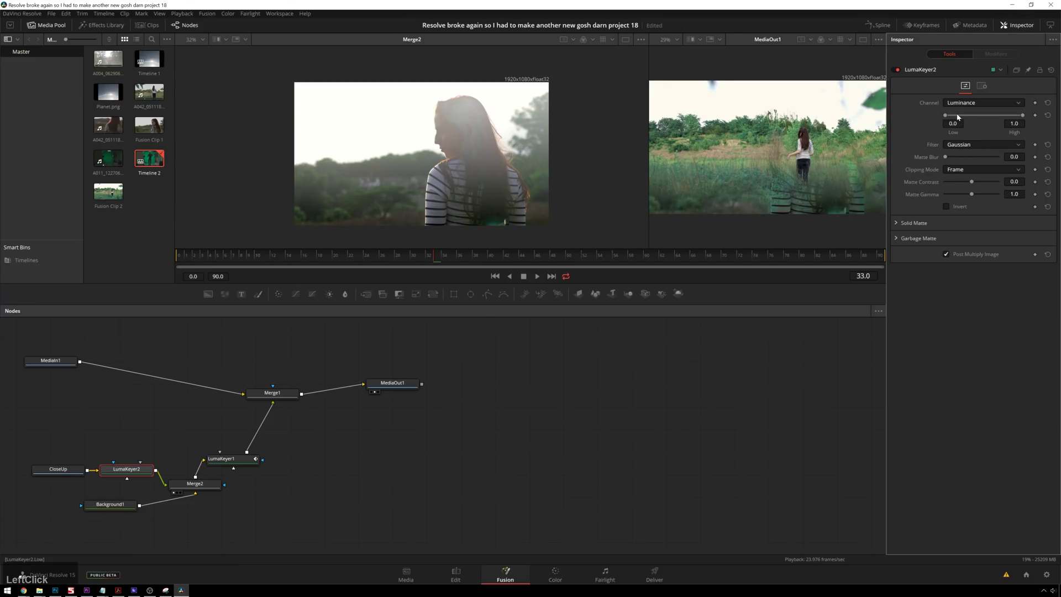
drag(945, 117, 973, 118)
click(1022, 114)
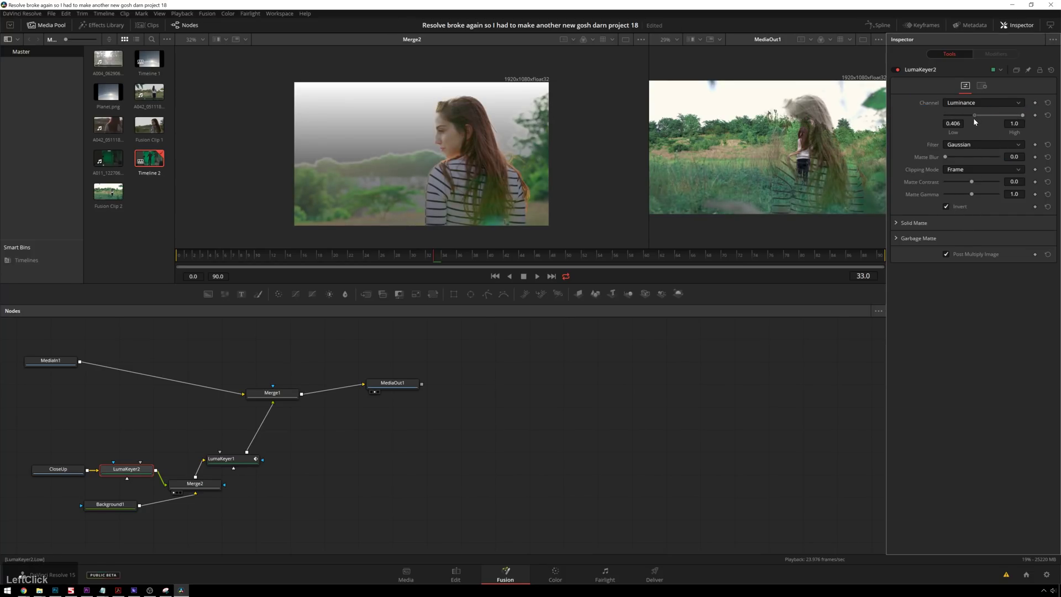
drag(227, 459, 252, 450)
click(272, 392)
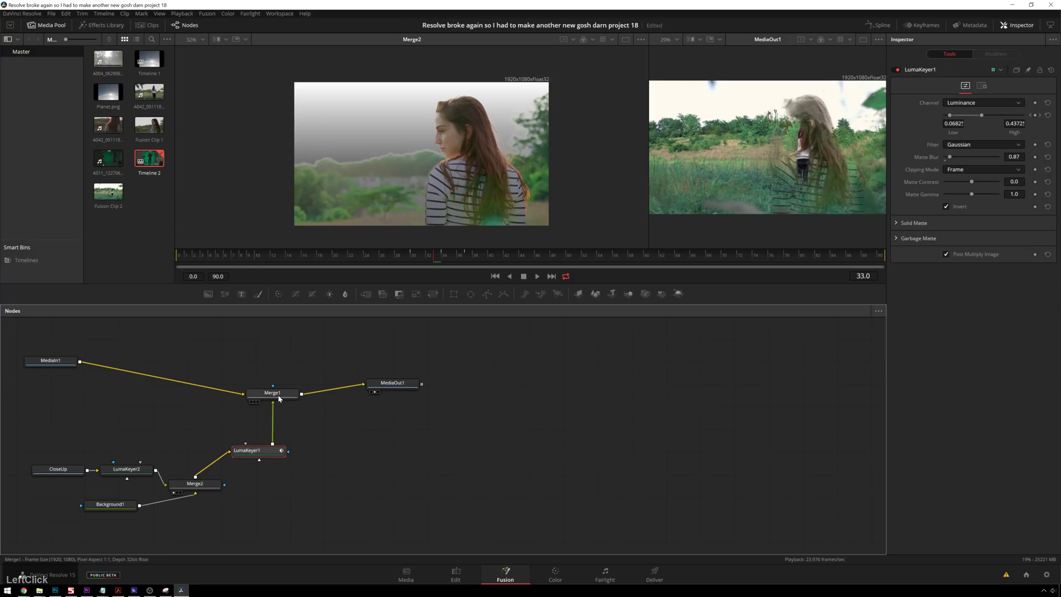
Rearrange LumaKeyer1 and CloseUp, then connect CloseUp to Merge1 as its foreground
drag(442, 259, 617, 253)
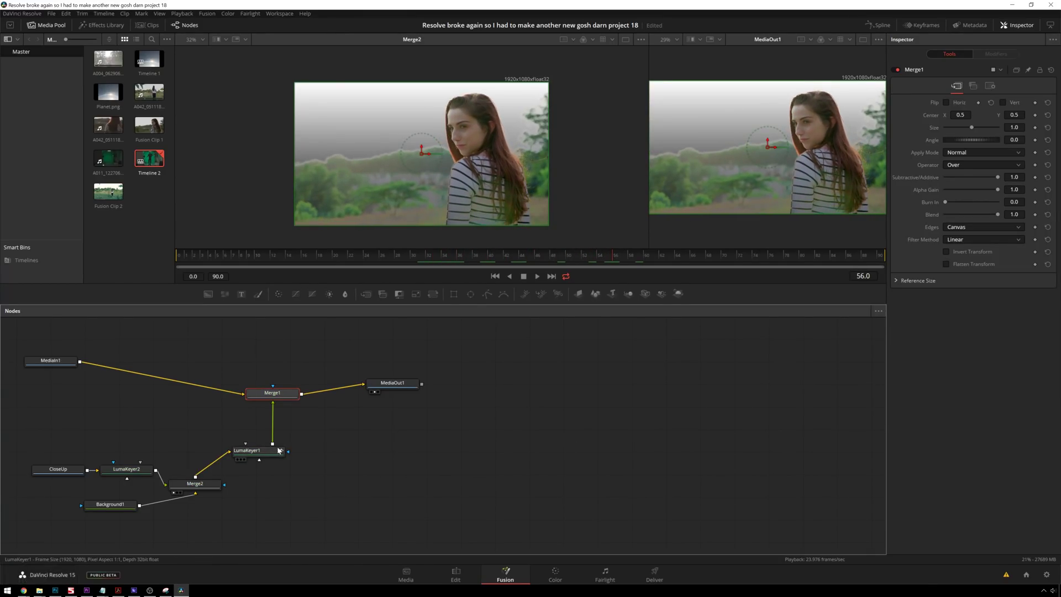
drag(281, 449, 302, 479)
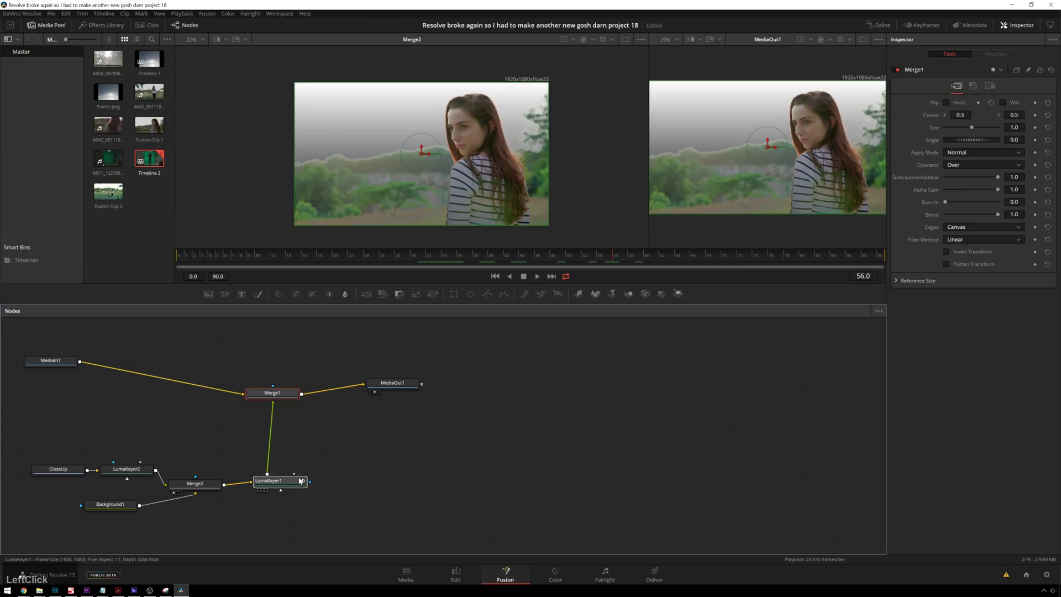
drag(58, 469, 56, 439)
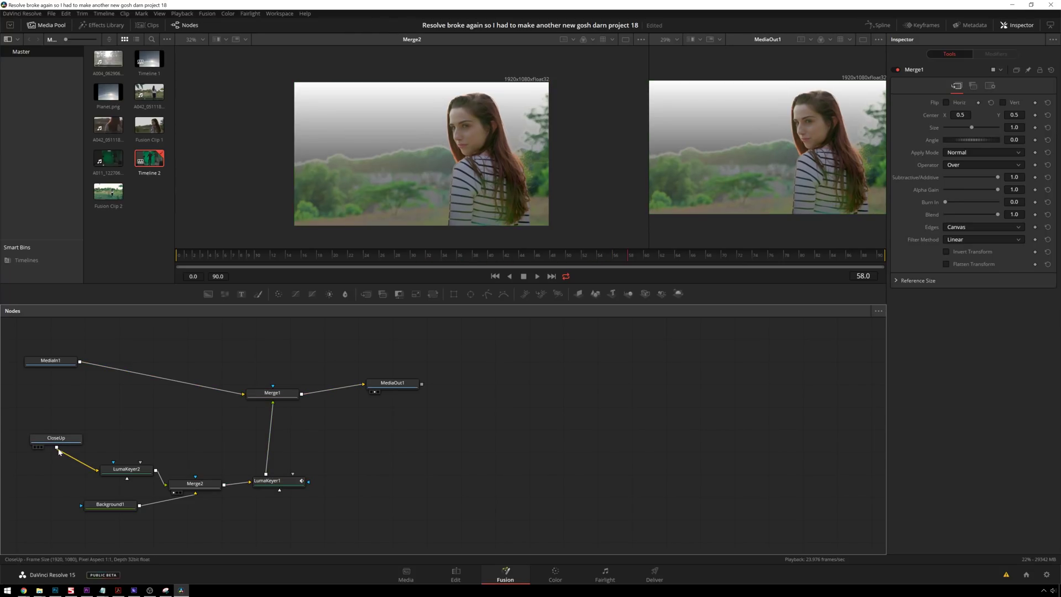
drag(56, 448, 310, 405)
click(289, 414)
Connect LumaKeyer1 to Merge1's Effect Mask input and check the result at frame 40
mouse_move(268, 490)
mouse_down()
mouse_move(218, 484)
mouse_move(287, 495)
mouse_move(283, 475)
mouse_up()
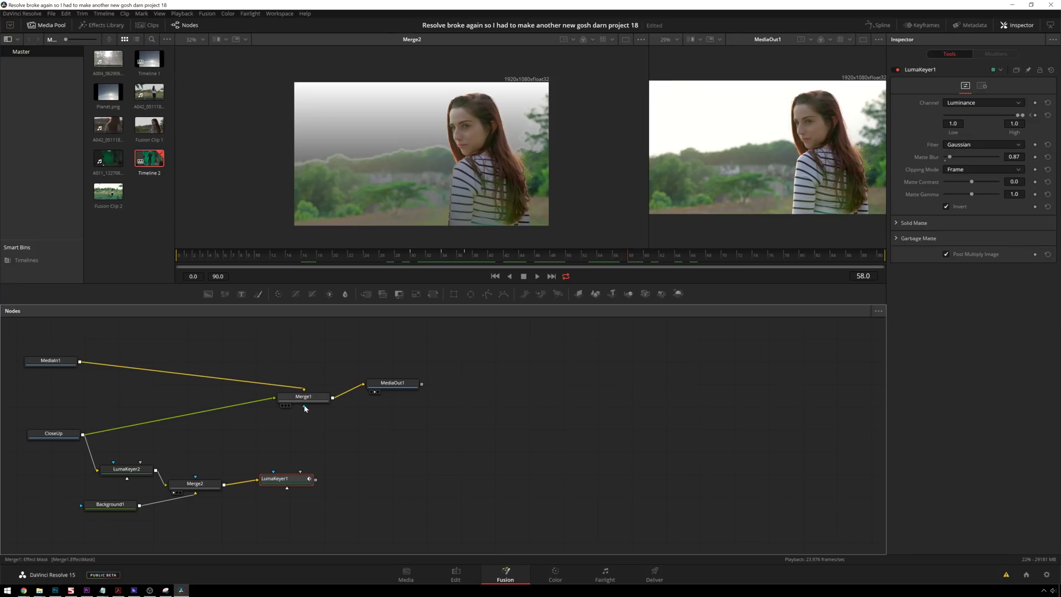
drag(315, 479, 309, 405)
click(332, 426)
drag(342, 258, 430, 257)
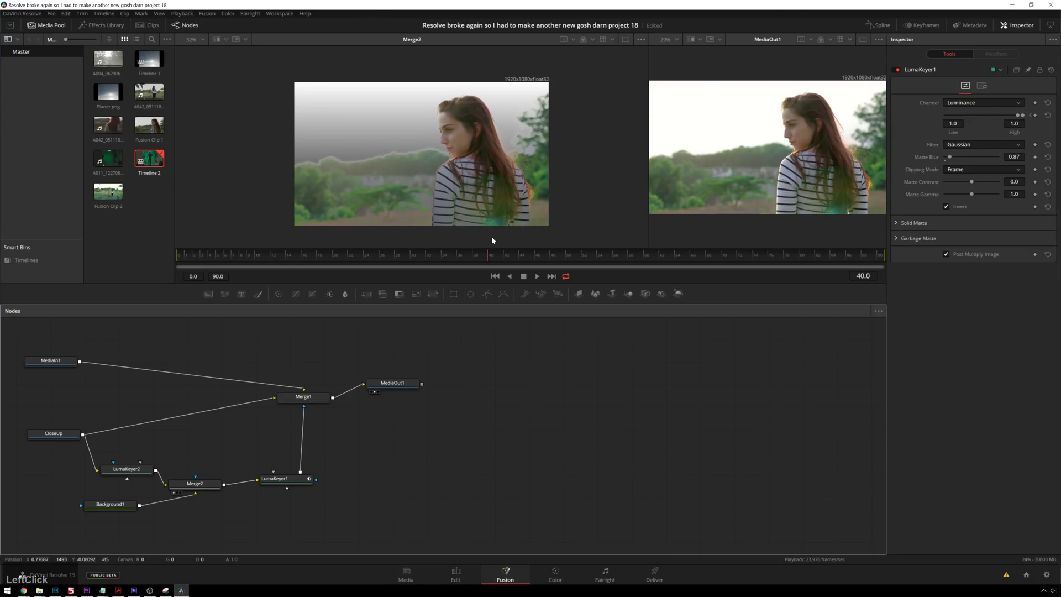
Play the transition once, then line up CloseUp, Merge2 and LumaKeyer2 in the node graph
key(space)
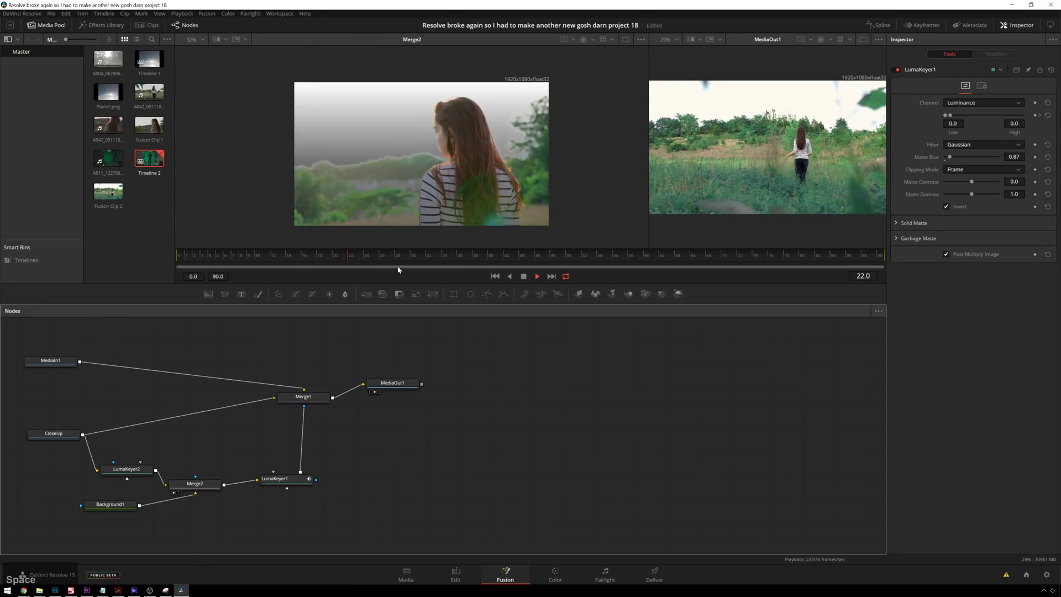
key(space)
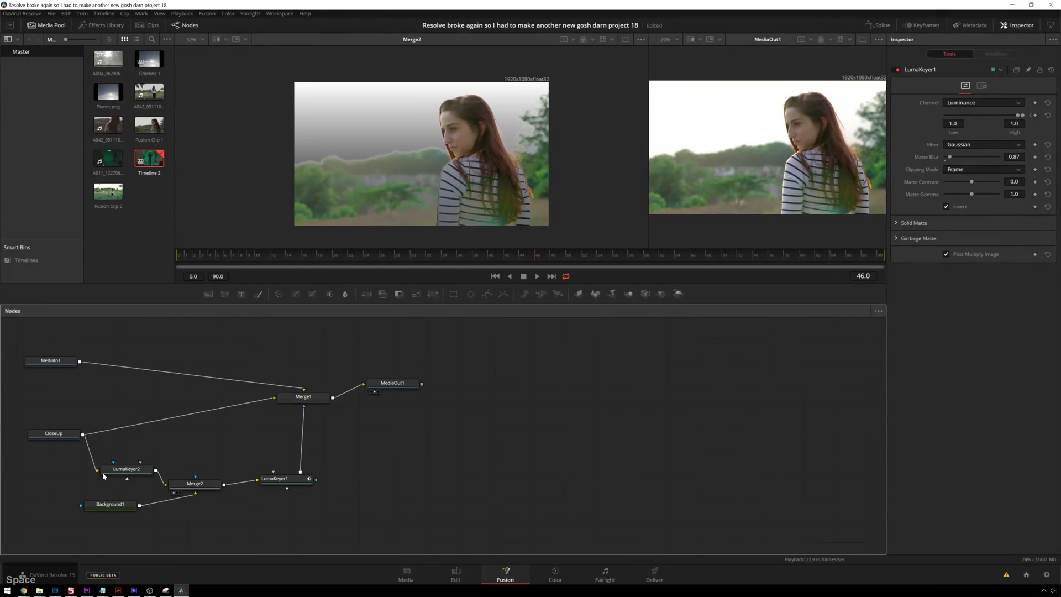
drag(58, 434, 60, 425)
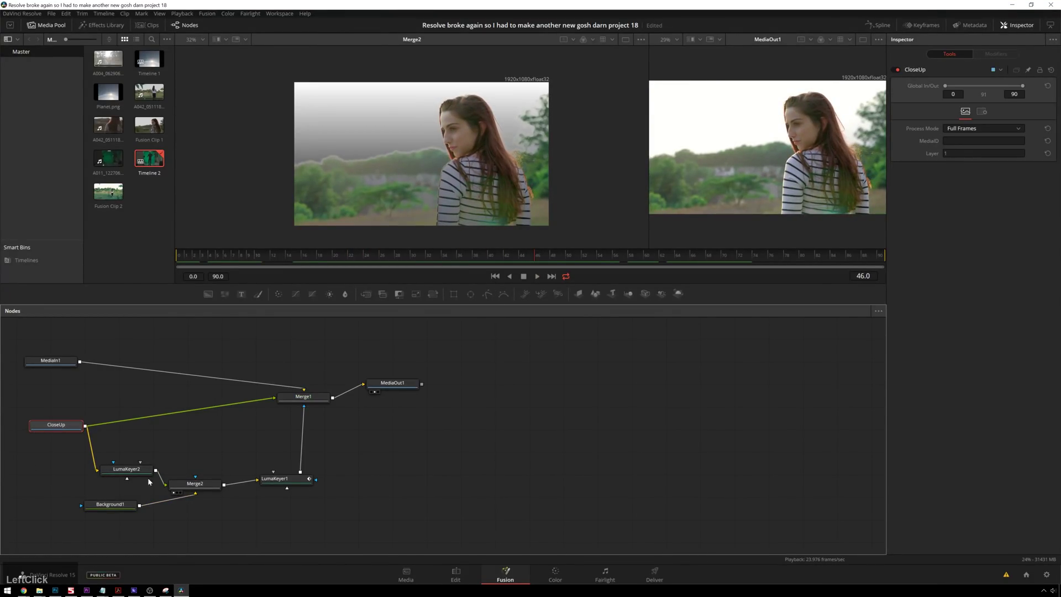
drag(198, 492, 208, 477)
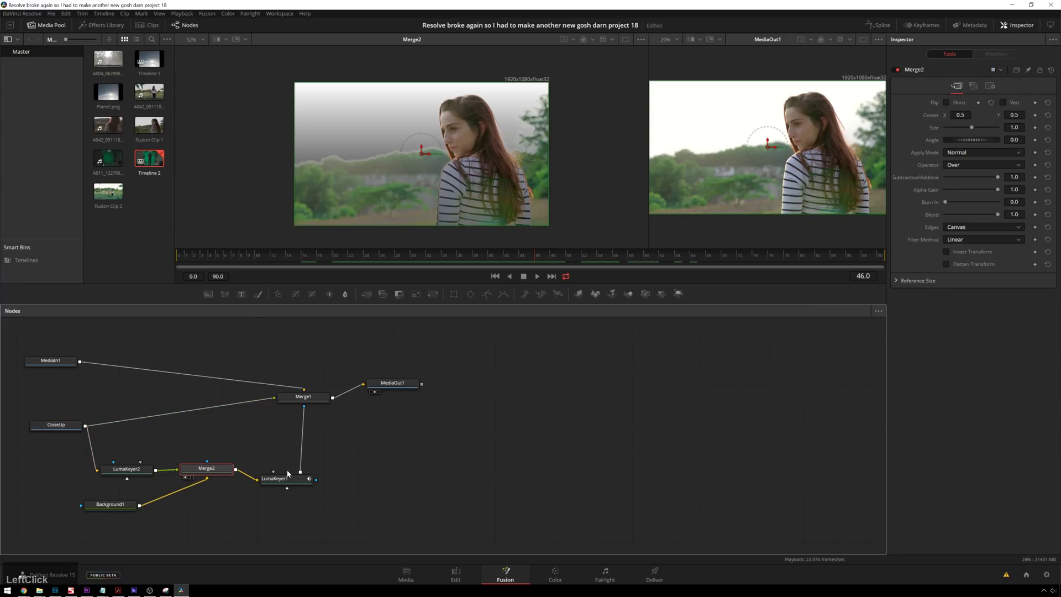
drag(119, 473, 119, 476)
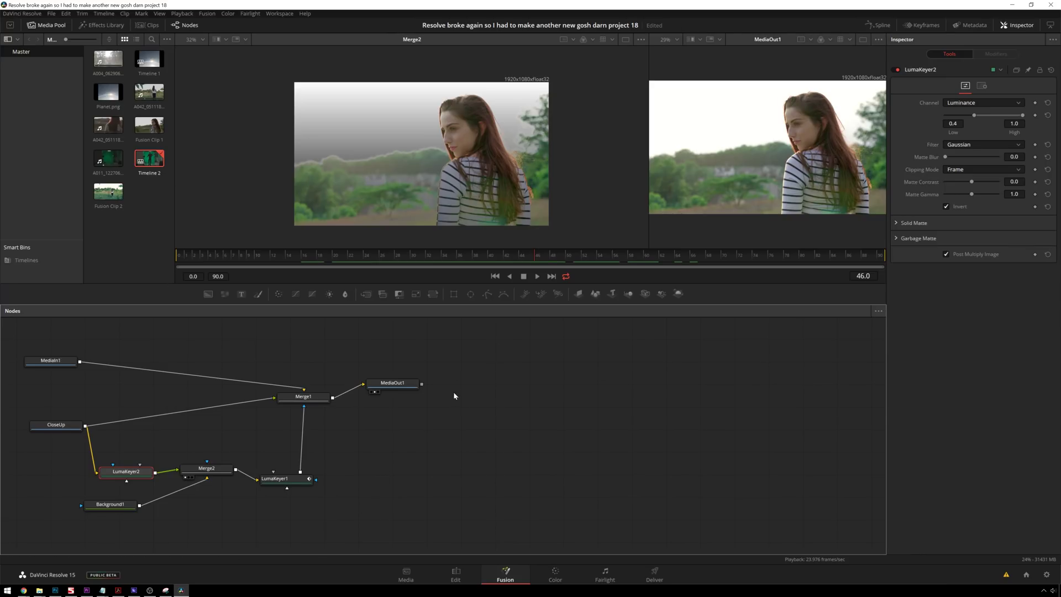
click(499, 479)
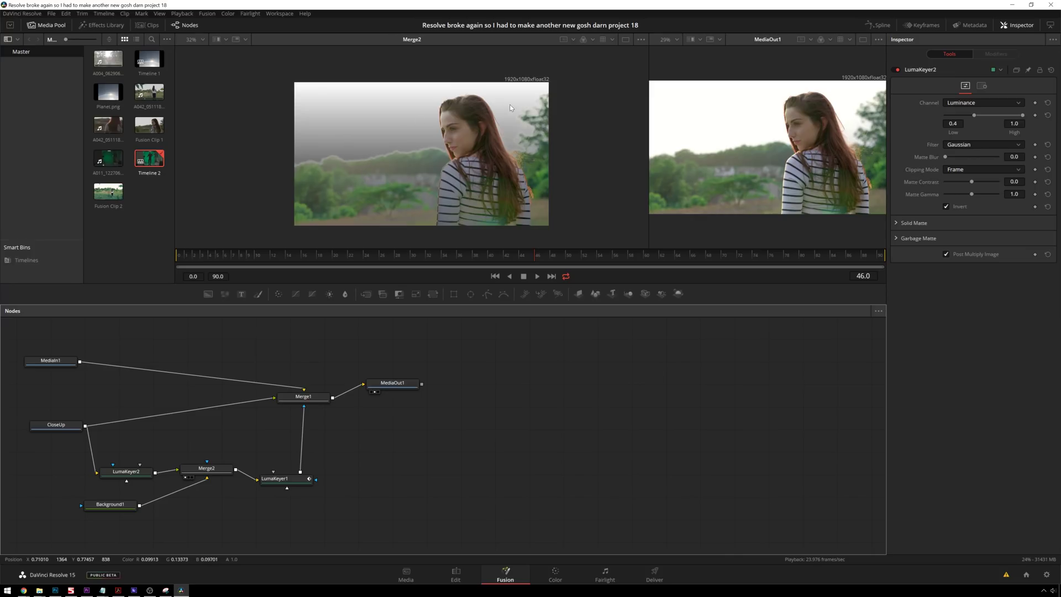
Add a FastNoise node via the noise search, show it in viewer 1, and place it below Background1
key(shift+space)
text(luma)
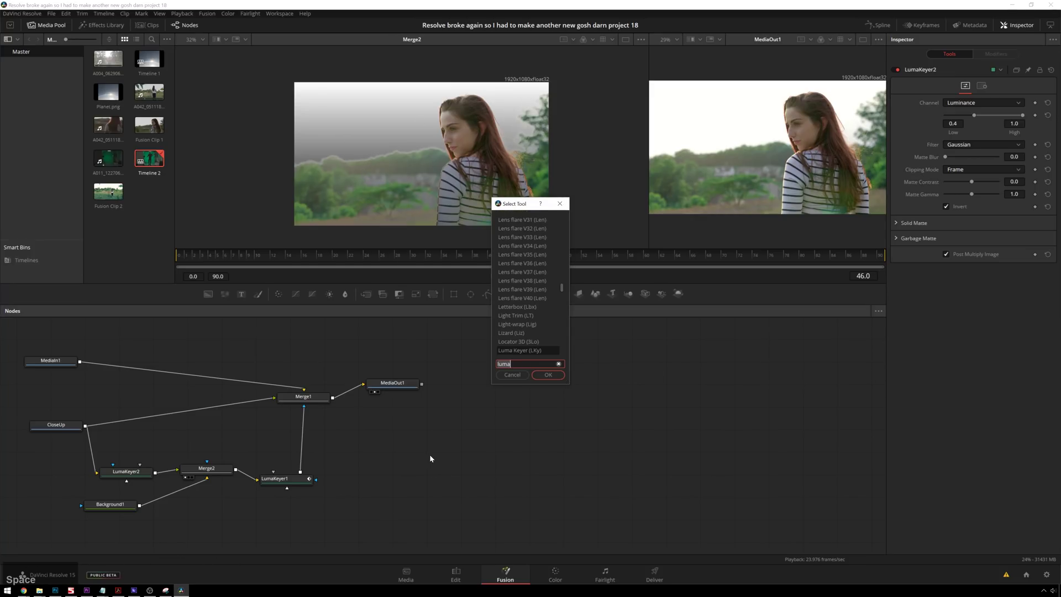
key(BackSpace)
key(BackSpace)
key(BackSpace)
key(BackSpace)
text(nois)
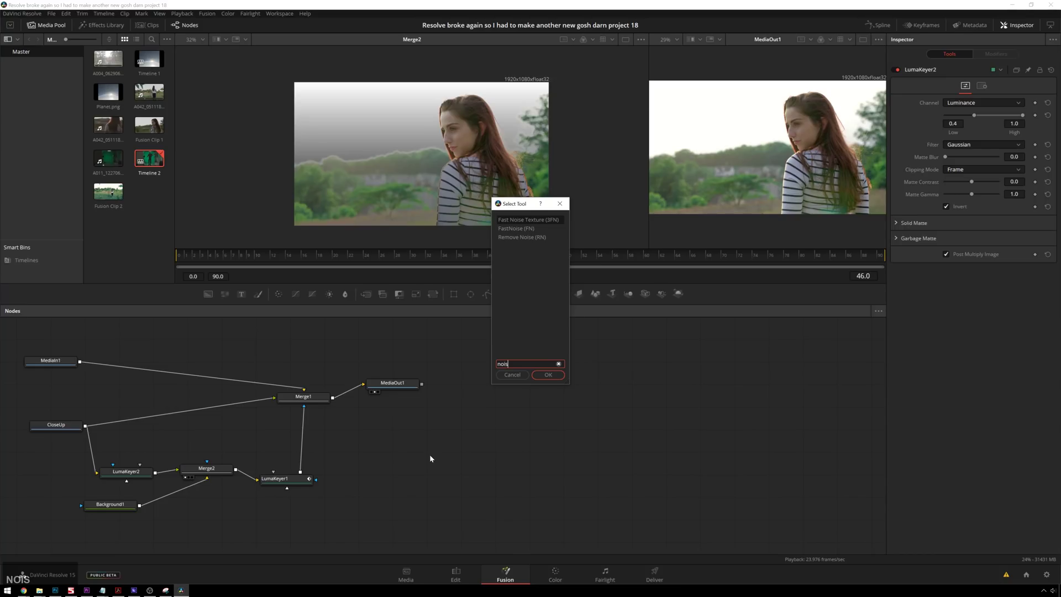
key(Down)
key(Return)
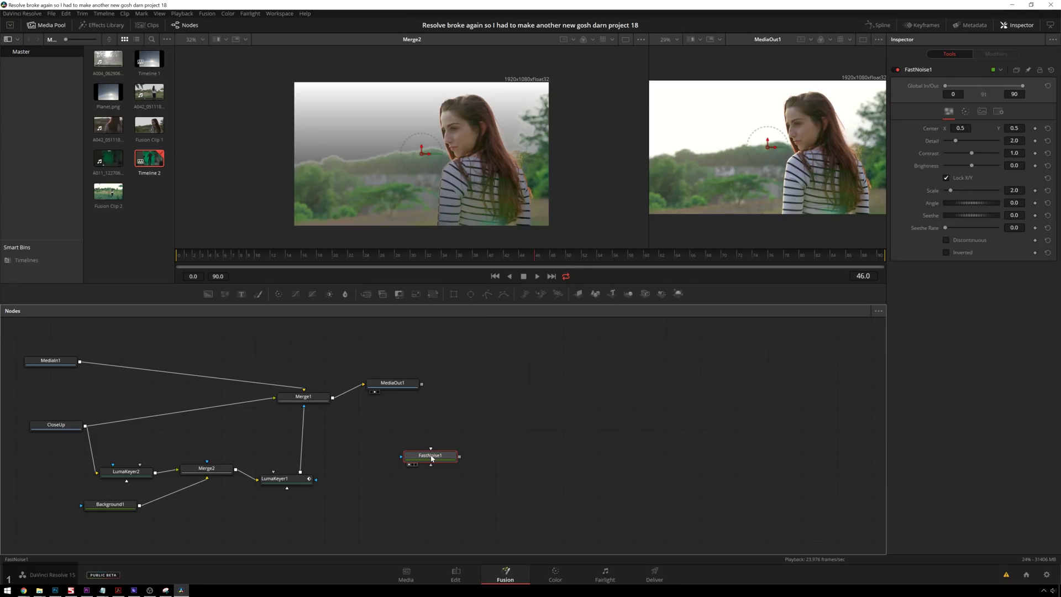
key(1)
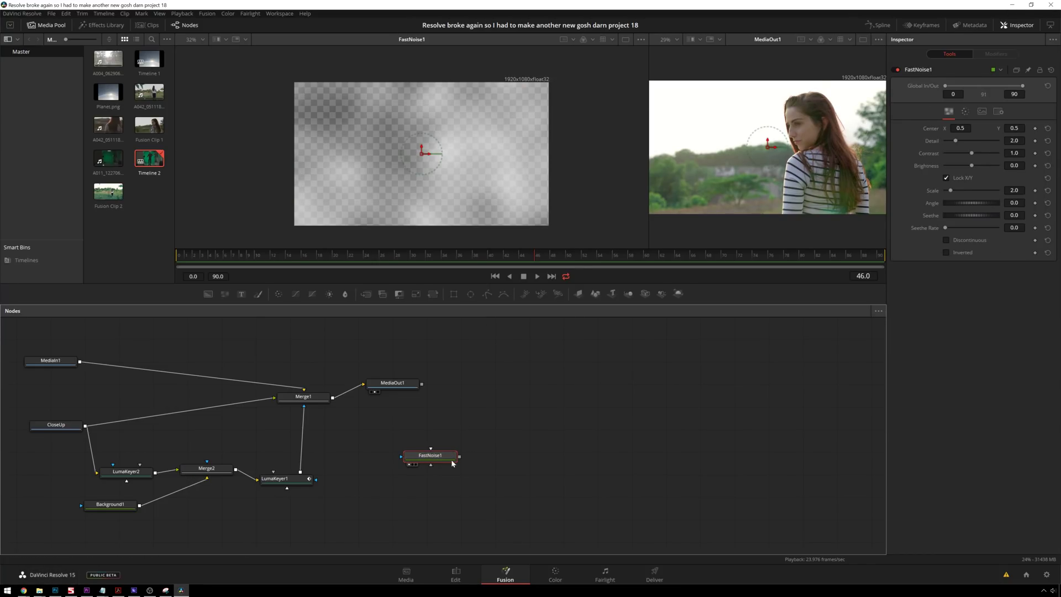
drag(451, 459, 207, 477)
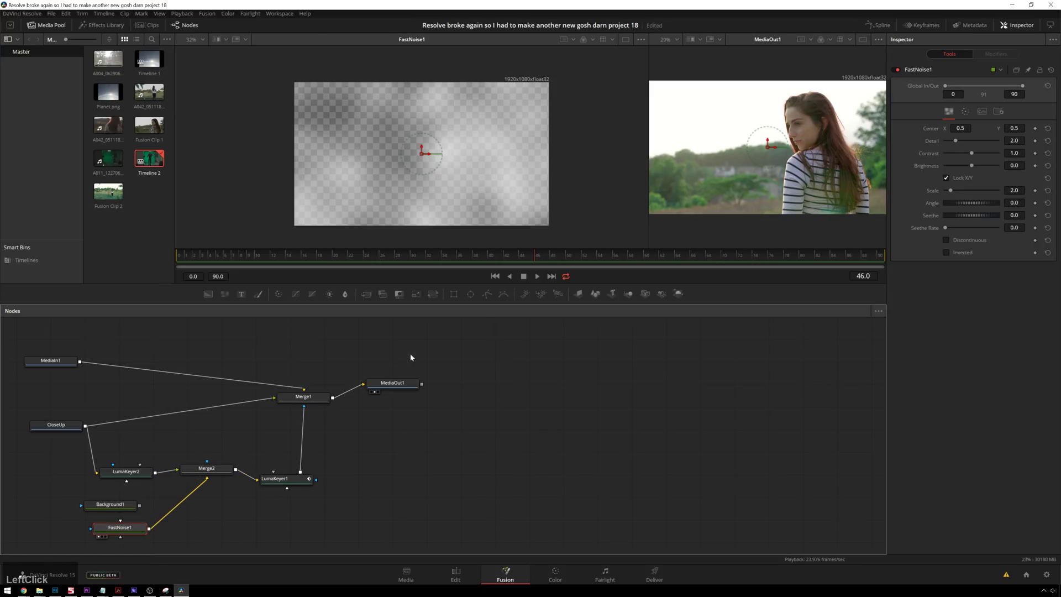
mouse_move(473, 254)
mouse_down()
mouse_move(399, 268)
mouse_move(478, 269)
mouse_up()
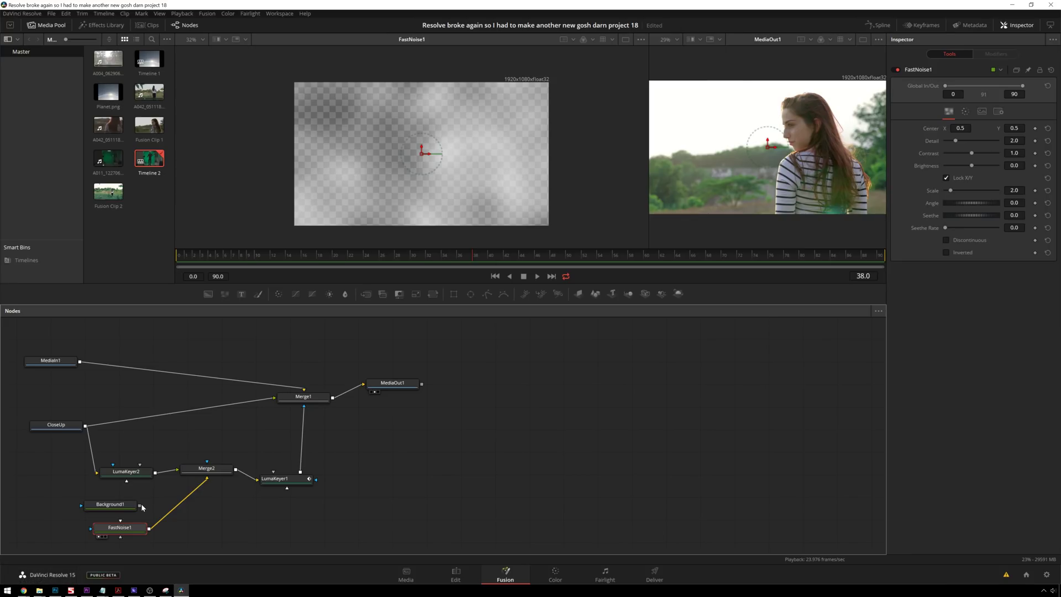
Combine Background1 and FastNoise1 in Merge3, feed it into Merge2, and set Blend to 0.5
mouse_move(141, 503)
mouse_down()
mouse_move(97, 466)
mouse_move(149, 518)
mouse_move(224, 466)
mouse_move(156, 507)
mouse_move(139, 504)
mouse_up()
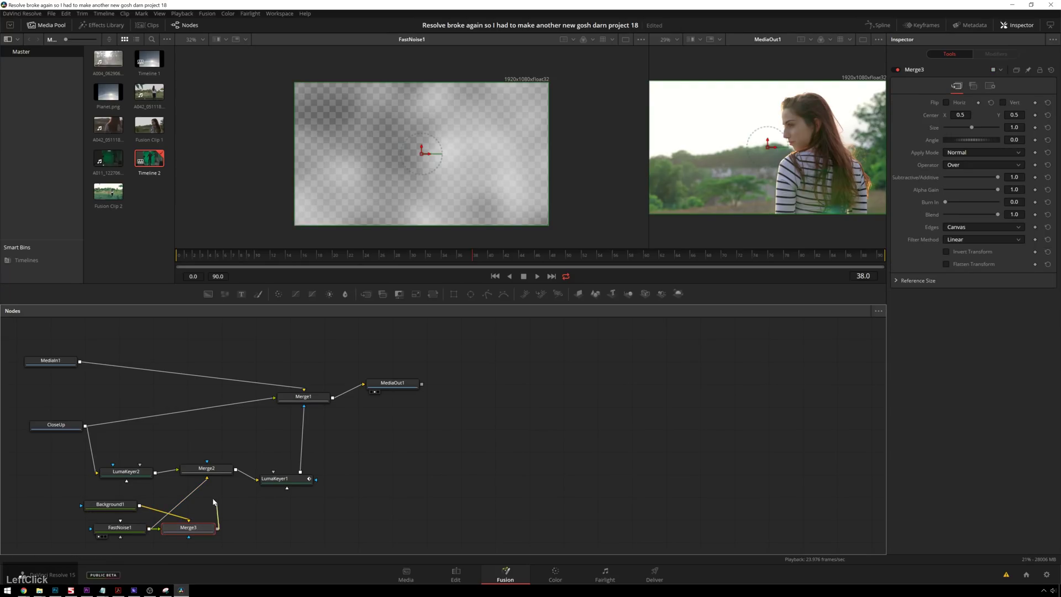
drag(214, 502, 207, 476)
click(989, 85)
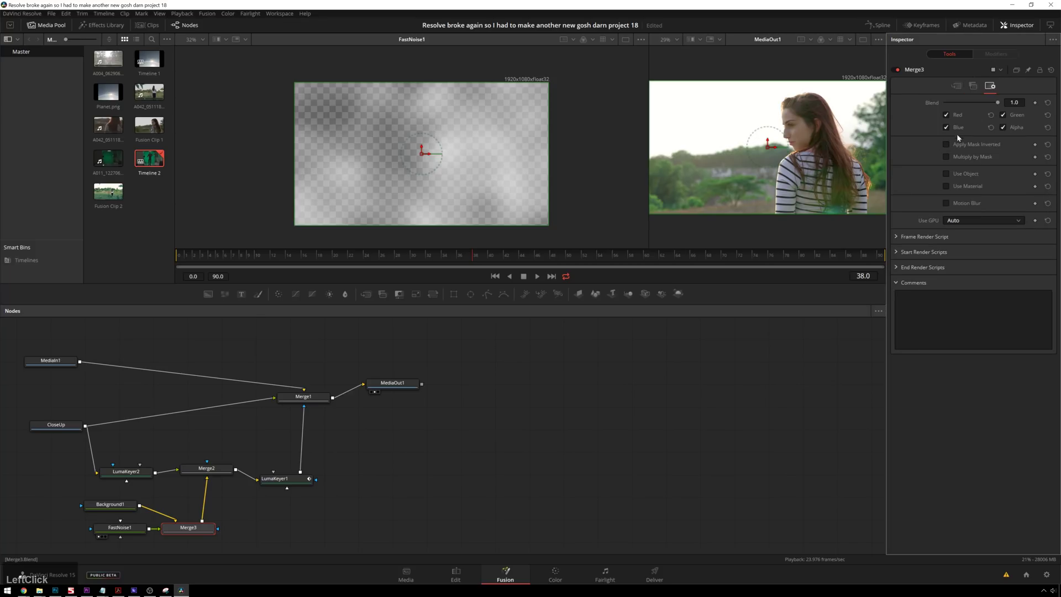
click(970, 103)
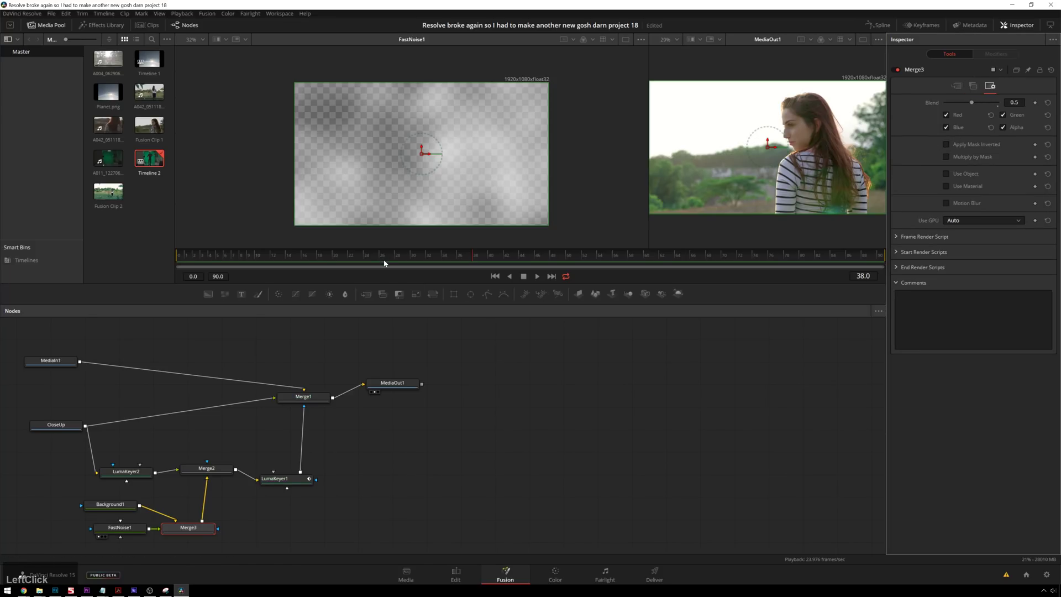
drag(385, 260, 470, 254)
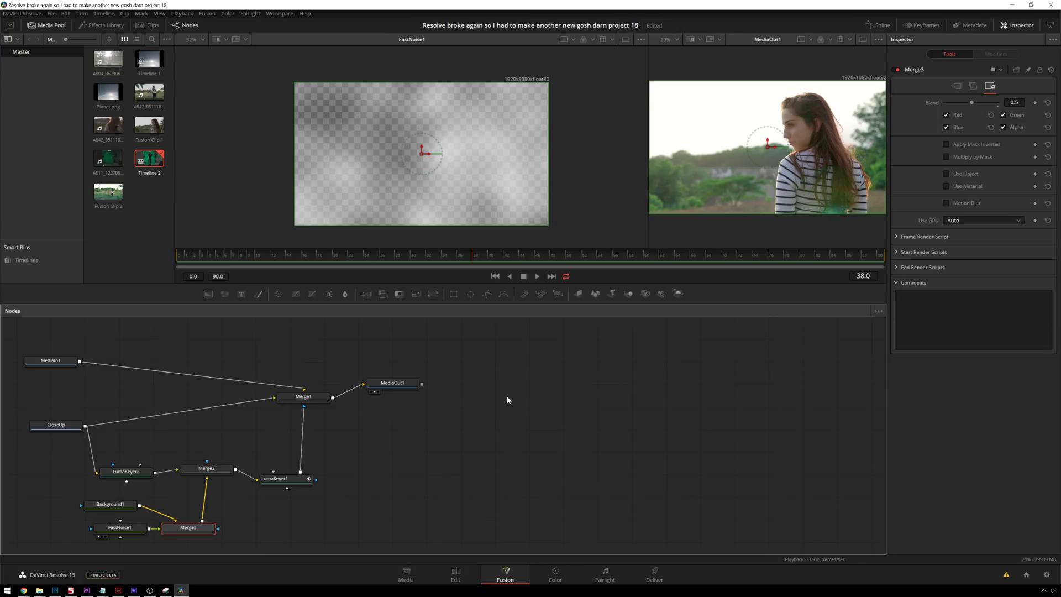
Box-select Background1, FastNoise1 and Merge3 and move them into a compact row beneath Merge2
drag(295, 528, 135, 450)
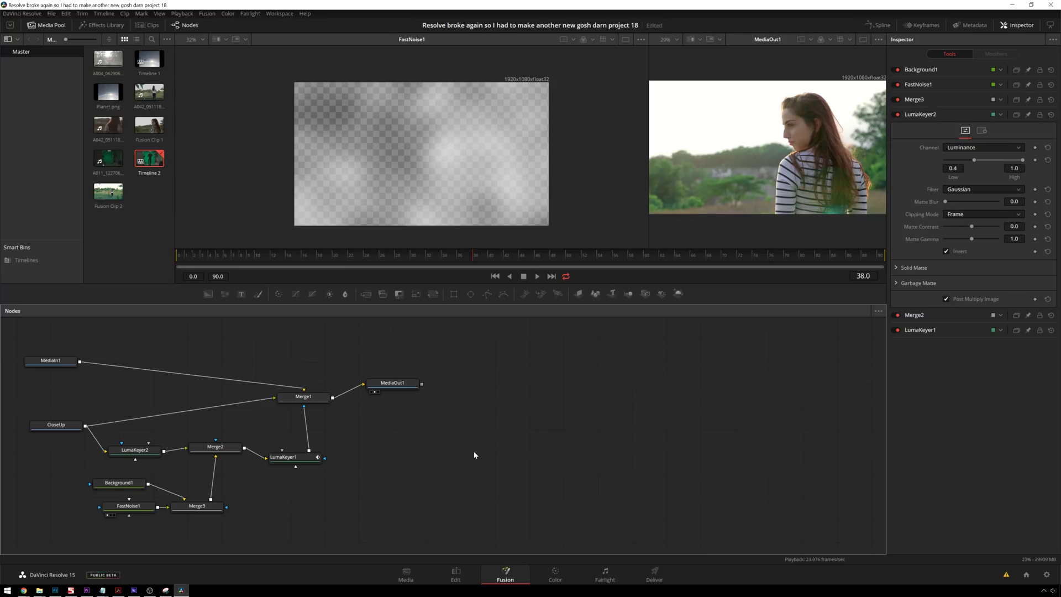